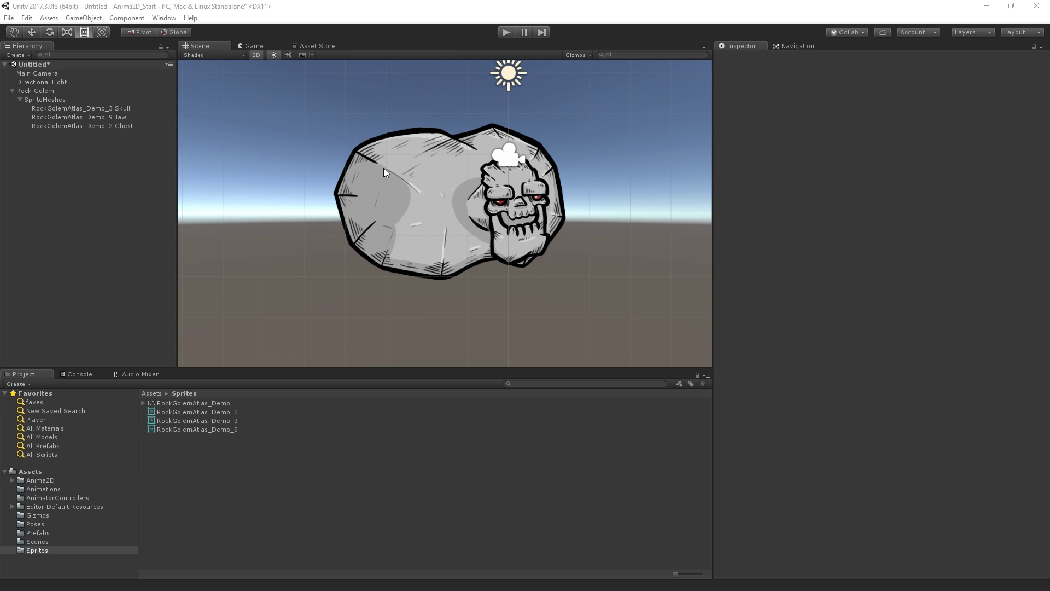
Step: Collapse the SpriteMeshes group and create a 2D bone as a child of Rock Golem
{"action": "left_click", "coordinate": [21, 99]}
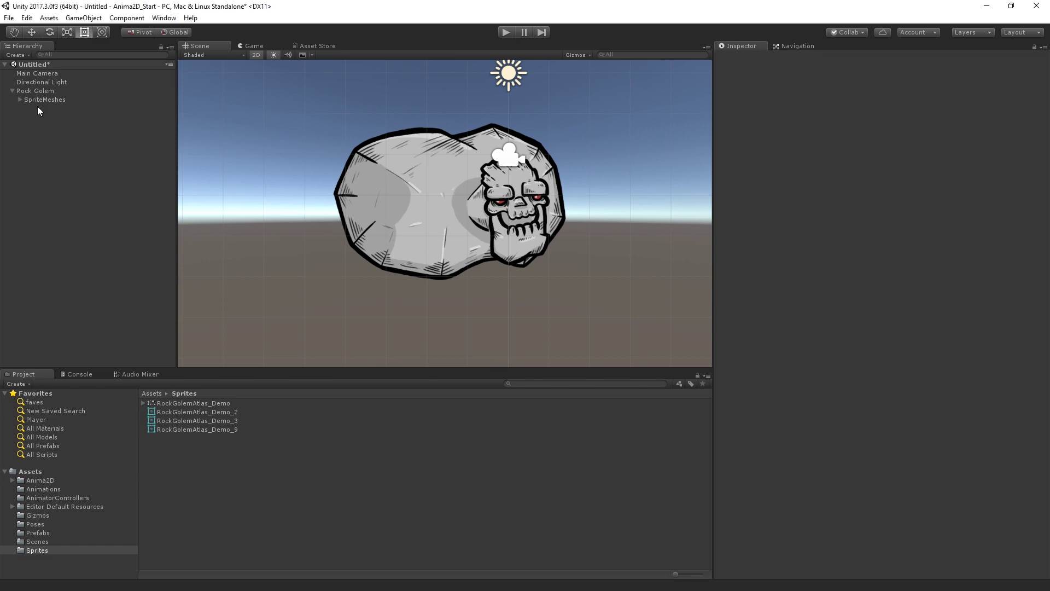
{"action": "right_click", "coordinate": [48, 92]}
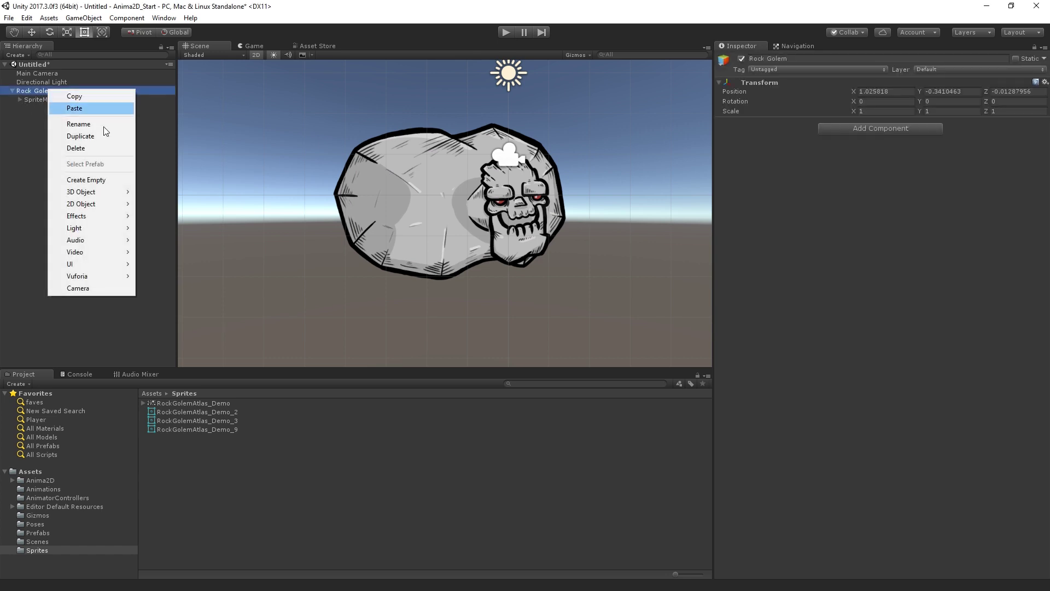
{"action": "mouse_move", "coordinate": [106, 204]}
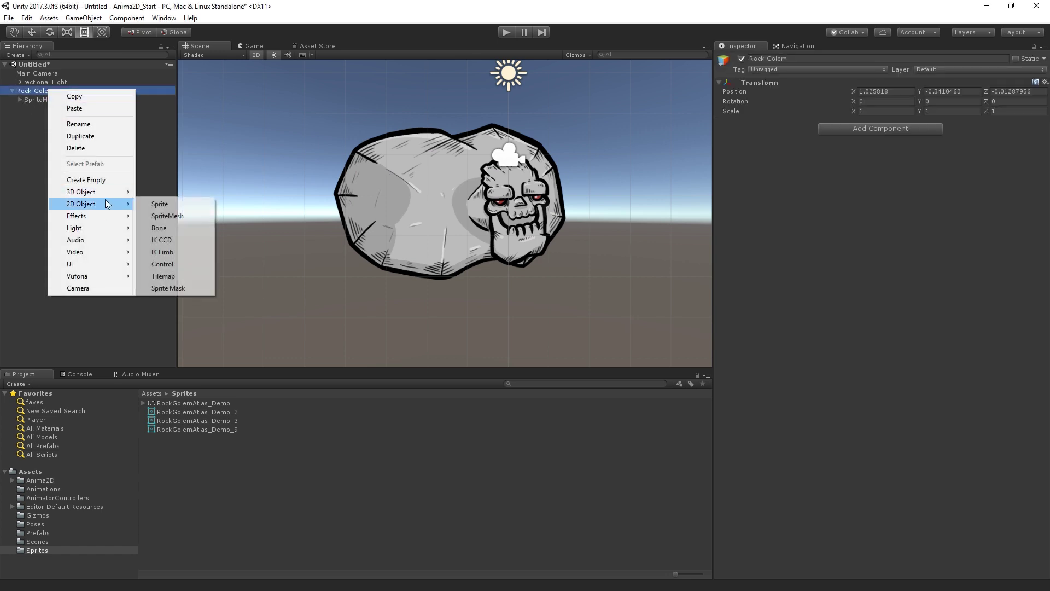
{"action": "left_click", "coordinate": [198, 228]}
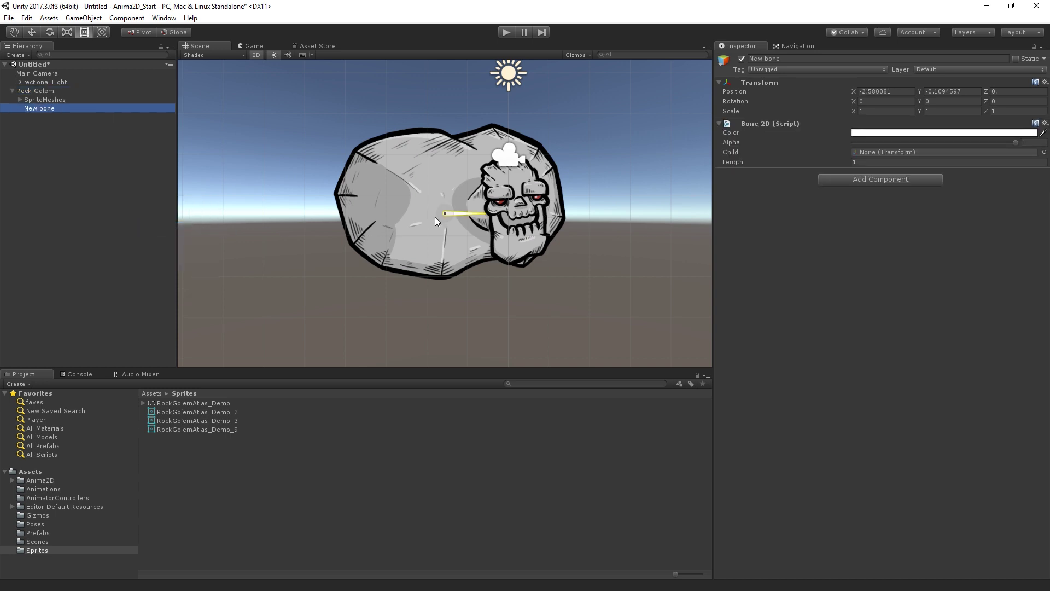
Step: Move the new bone below the golem's chest to about X -2.35, Y -2.12 and rotate it upright to about 91°
{"action": "scroll", "coordinate": [464, 216], "scroll_direction": "up", "scroll_amount": 2}
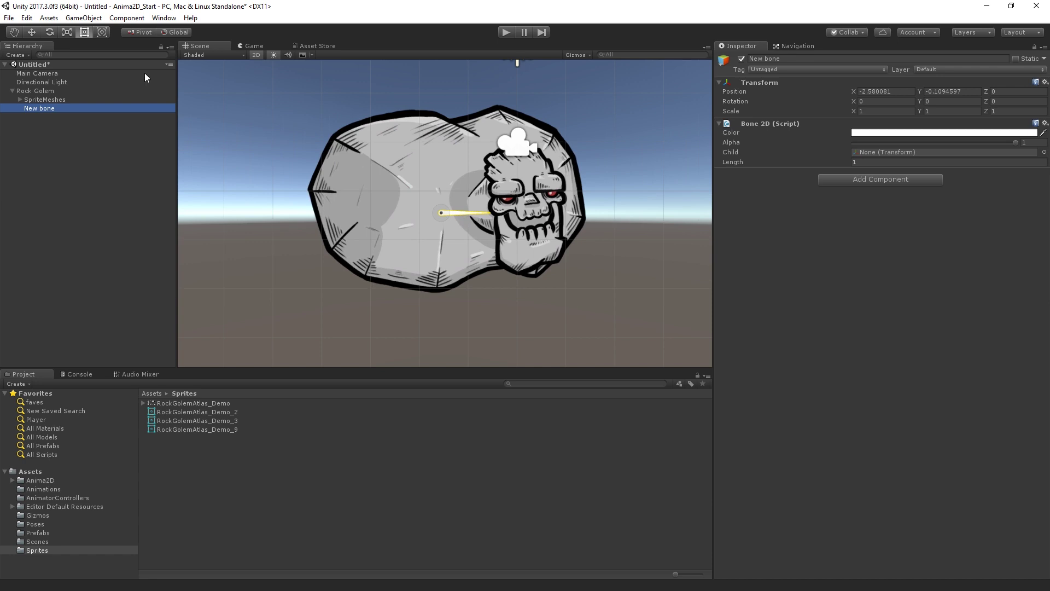
{"action": "left_click", "coordinate": [32, 33]}
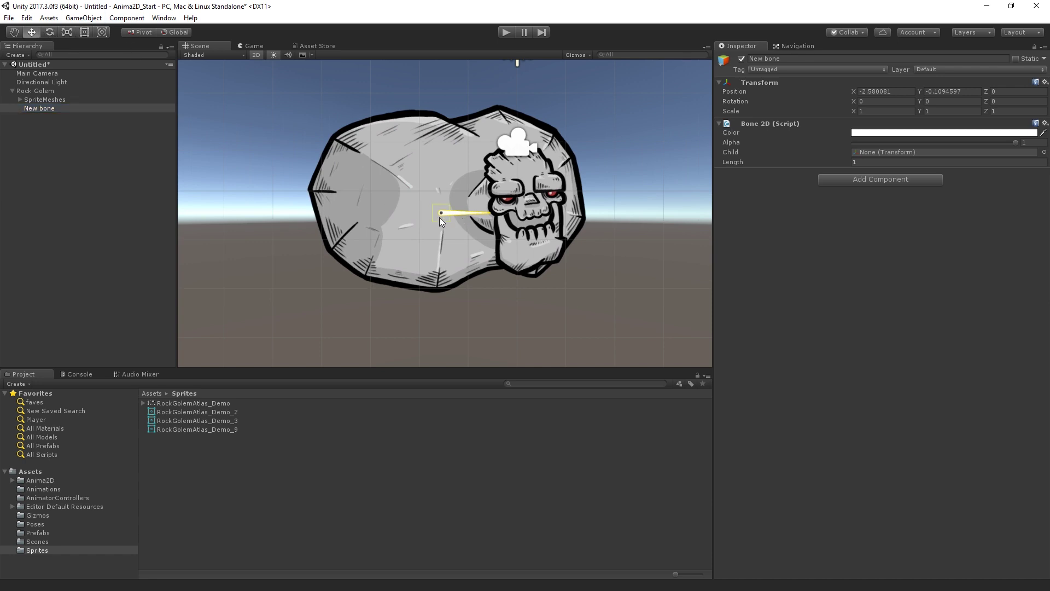
{"action": "left_click_drag", "start_coordinate": [436, 215], "coordinate": [418, 114]}
{"action": "scroll", "coordinate": [429, 219], "scroll_direction": "up", "scroll_amount": 2}
{"action": "left_click_drag", "start_coordinate": [426, 243], "coordinate": [458, 338]}
{"action": "scroll", "coordinate": [467, 341], "scroll_direction": "down", "scroll_amount": 5}
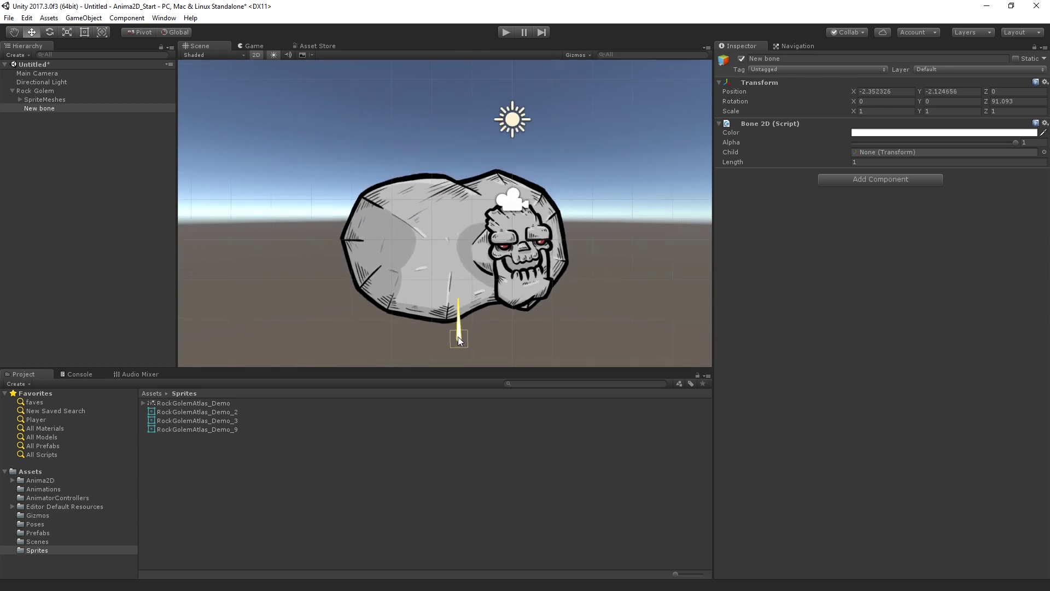
Step: Rename the new bone as Hips
{"action": "left_click", "coordinate": [32, 109]}
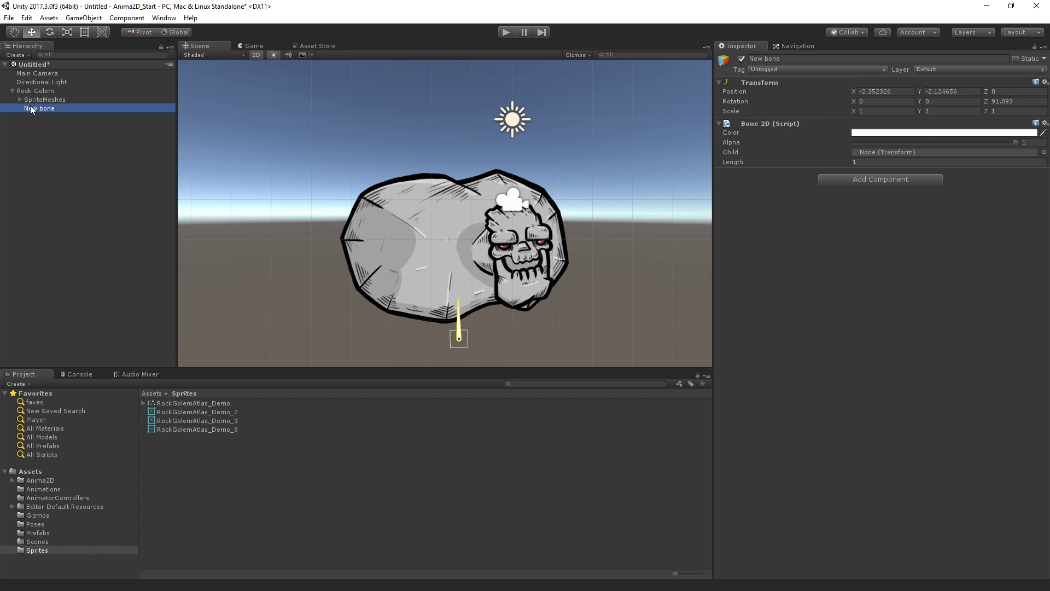
{"action": "left_click", "coordinate": [48, 108]}
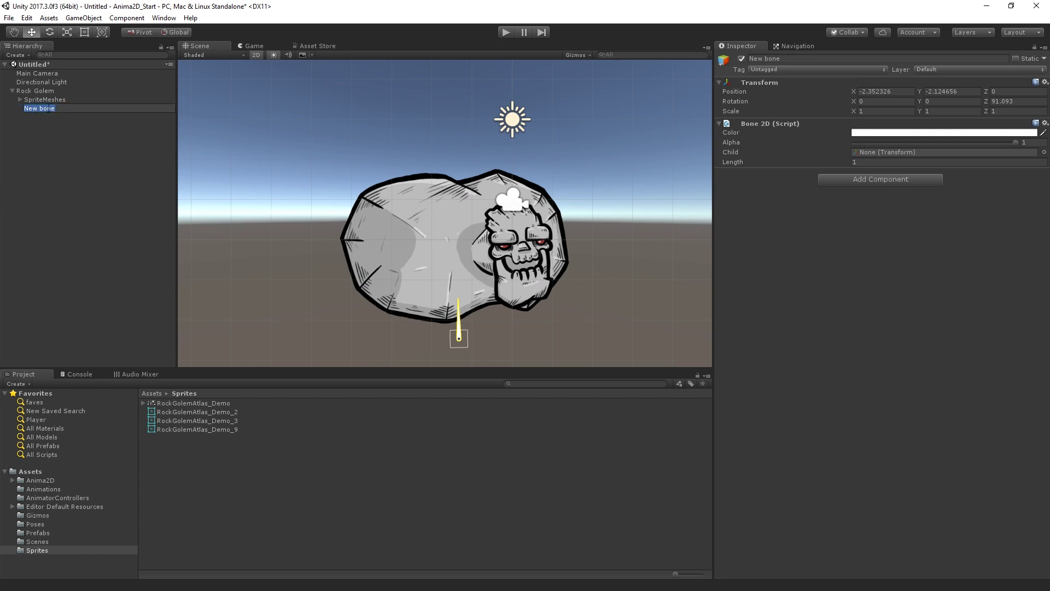
{"action": "type", "text": "Hips"}
{"action": "key", "text": "Return"}
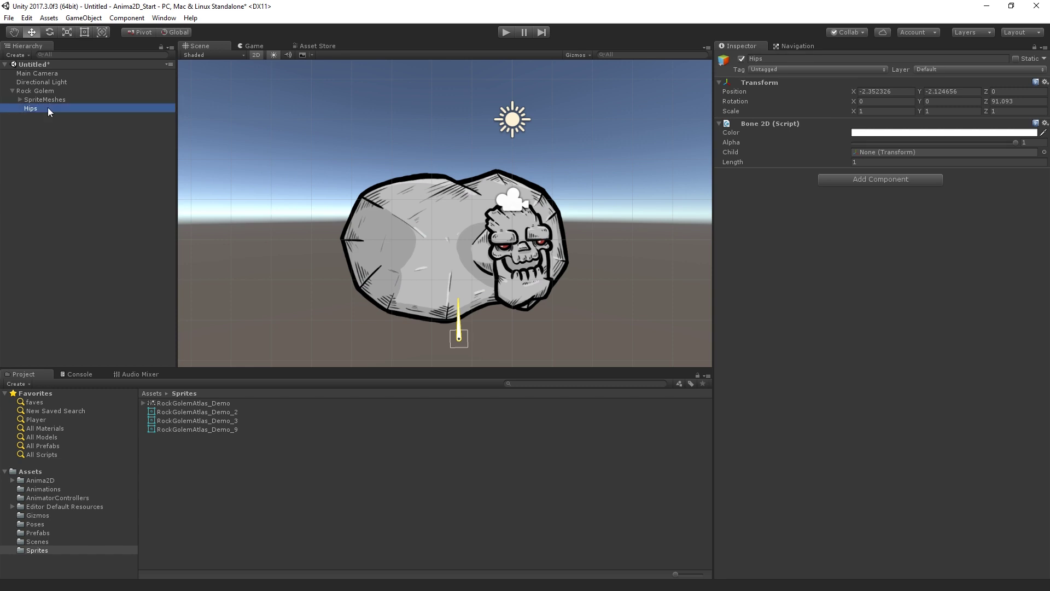
Step: Create a 2D bone as a child of Hips and name it Spine 1
{"action": "right_click", "coordinate": [47, 108]}
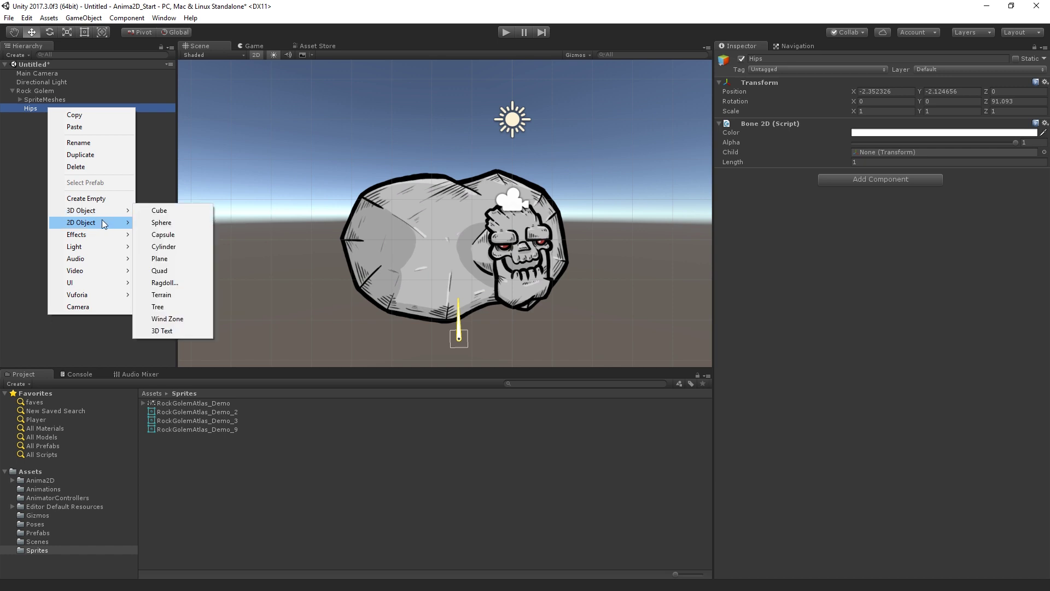
{"action": "mouse_move", "coordinate": [103, 223]}
{"action": "left_click", "coordinate": [173, 245]}
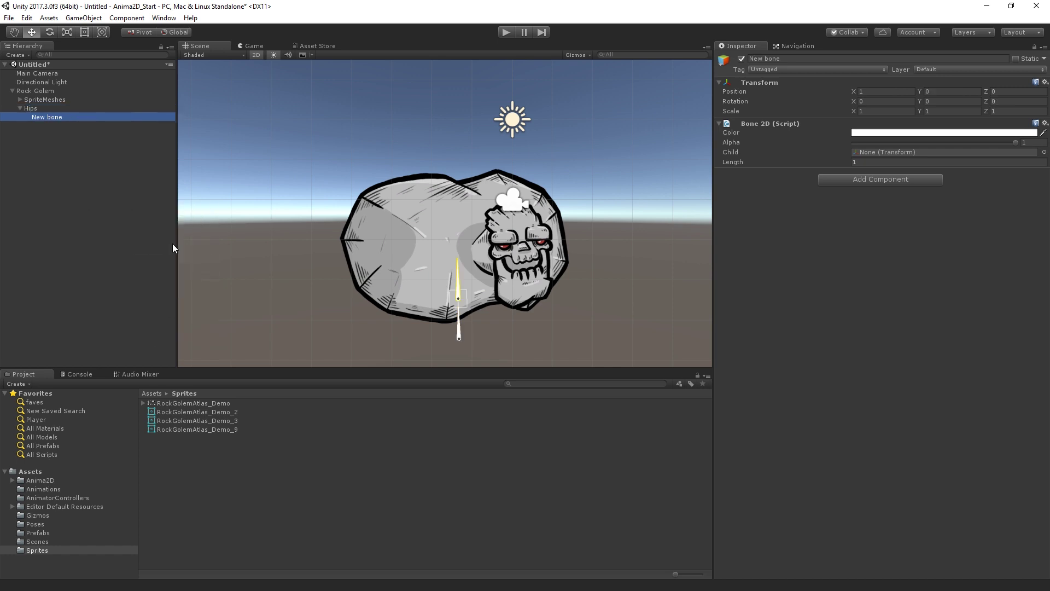
{"action": "left_click", "coordinate": [42, 117]}
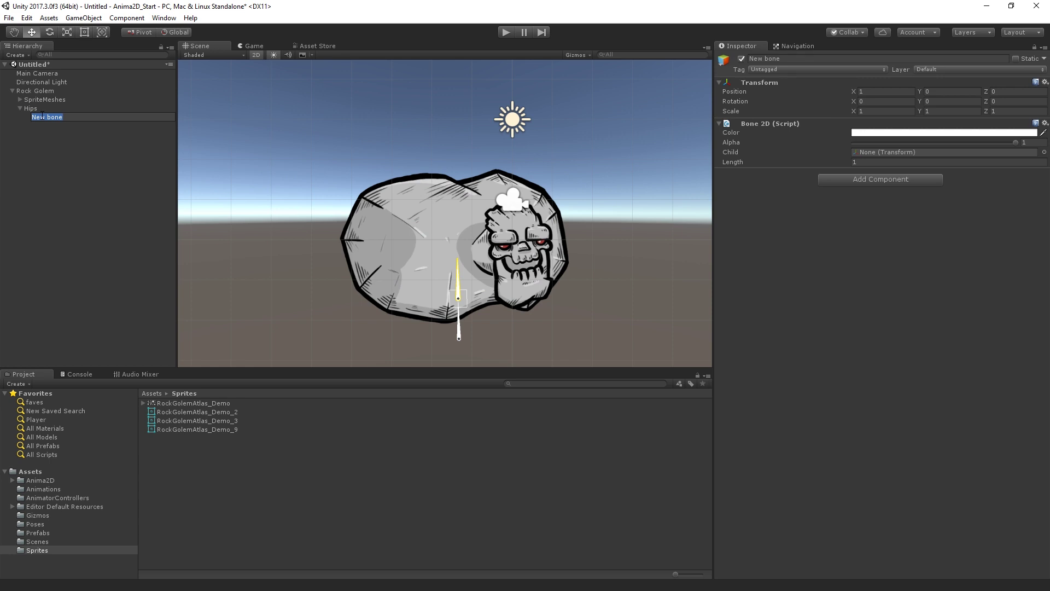
{"action": "type", "text": "Spine 1"}
{"action": "key", "text": "Return"}
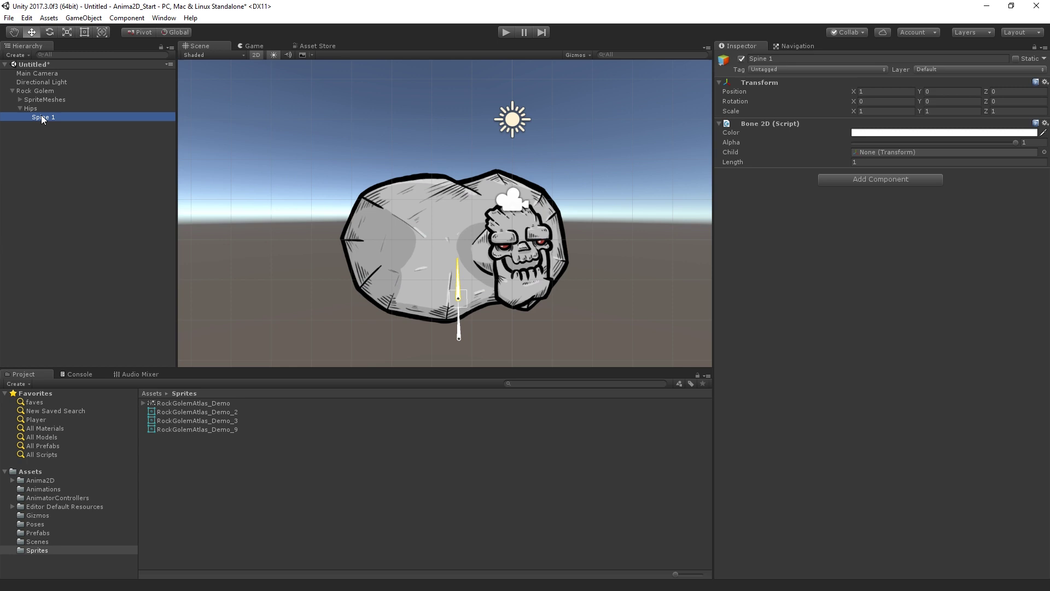
Step: Check the Hips bone's child link and move Hips to about X -2.27, Y -2.03
{"action": "left_click", "coordinate": [54, 108]}
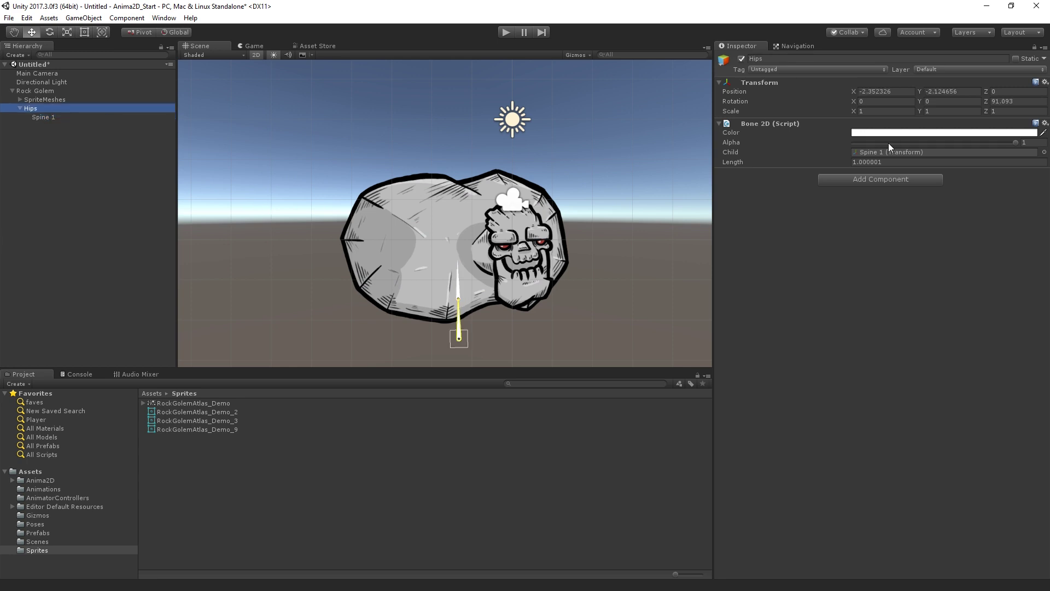
{"action": "left_click", "coordinate": [901, 151]}
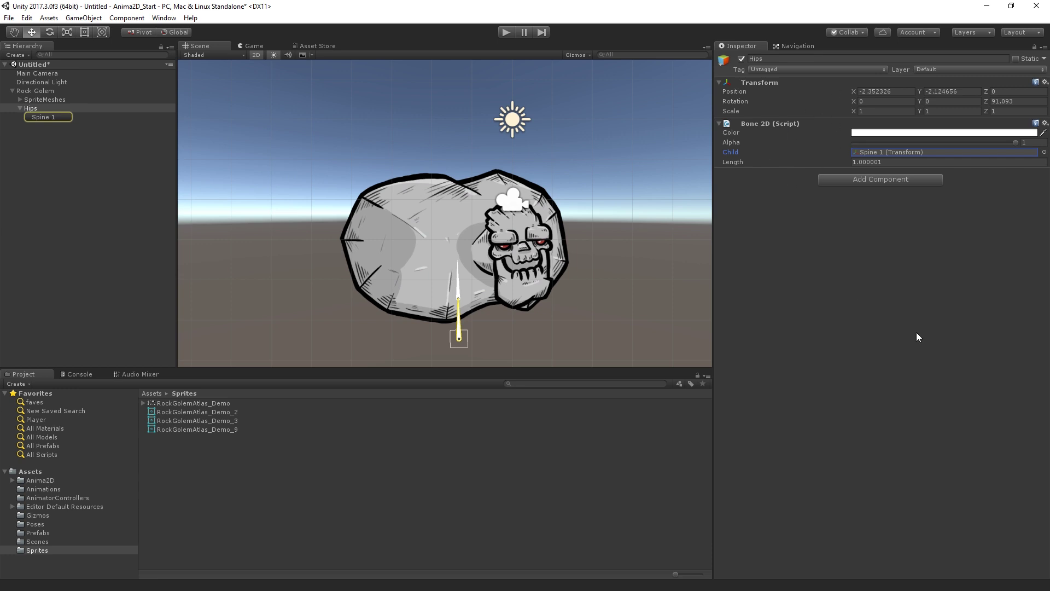
{"action": "left_click", "coordinate": [87, 118]}
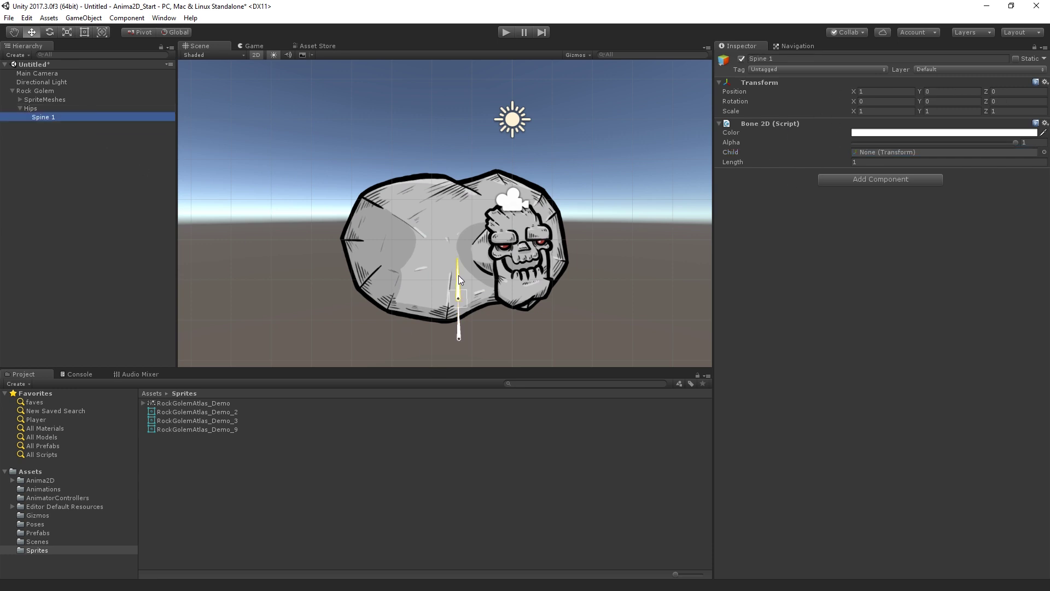
{"action": "left_click", "coordinate": [457, 336]}
{"action": "mouse_move", "coordinate": [459, 340]}
{"action": "left_mouse_down"}
{"action": "mouse_move", "coordinate": [448, 334]}
{"action": "mouse_move", "coordinate": [462, 332]}
{"action": "left_mouse_up"}
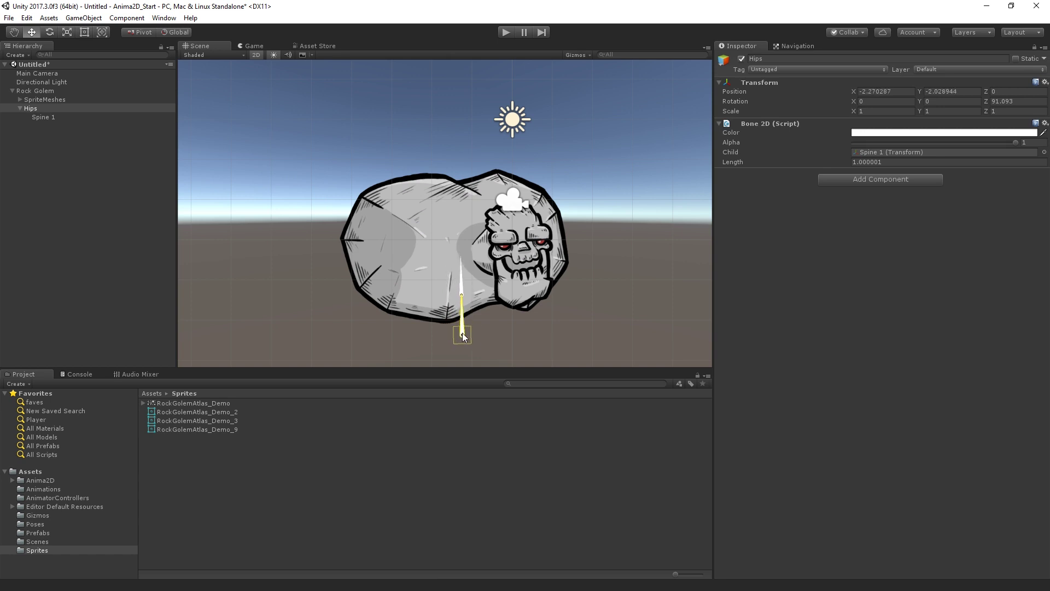
Step: Create a 2D bone as a child of Spine 1 and name it Neck
{"action": "left_click", "coordinate": [41, 117]}
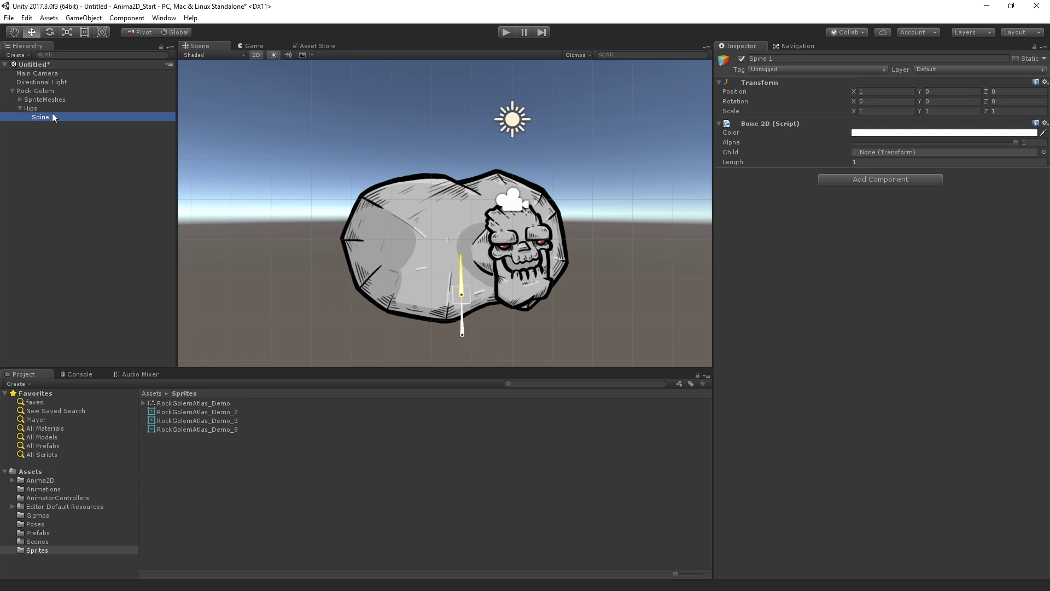
{"action": "right_click", "coordinate": [57, 116]}
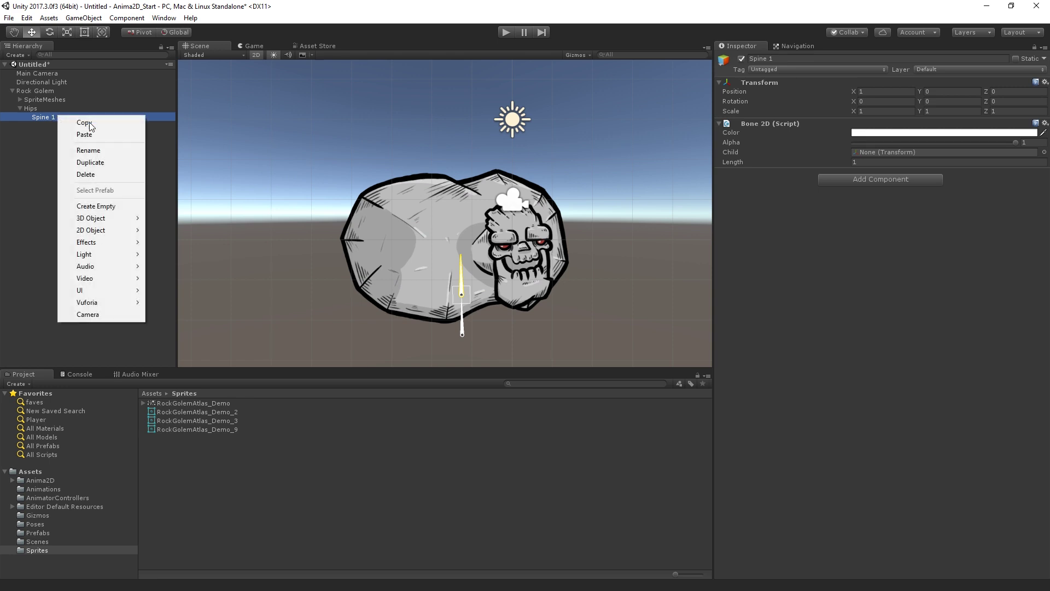
{"action": "mouse_move", "coordinate": [123, 218]}
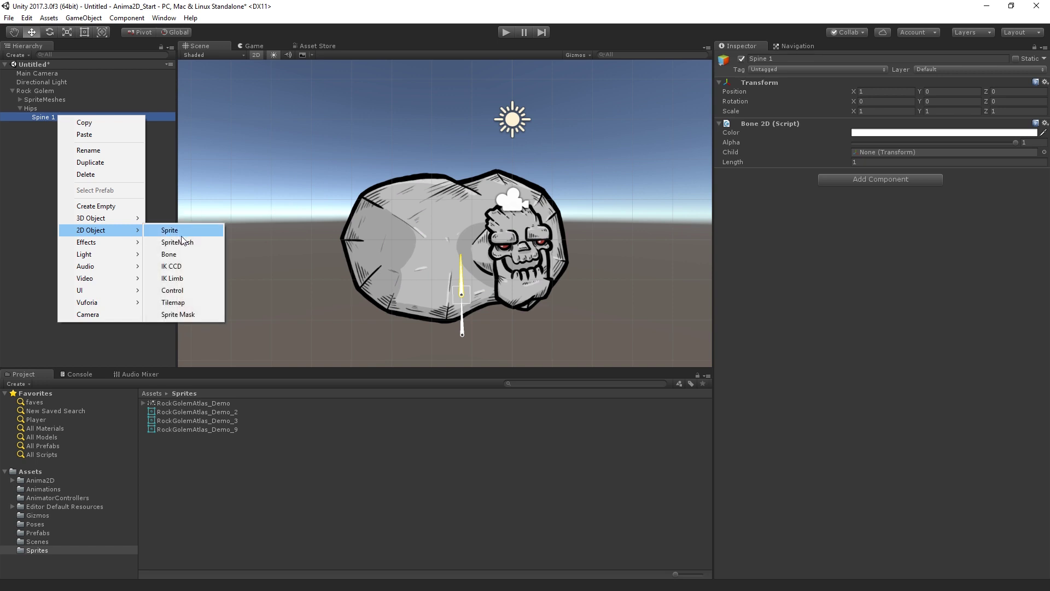
{"action": "left_click", "coordinate": [169, 253]}
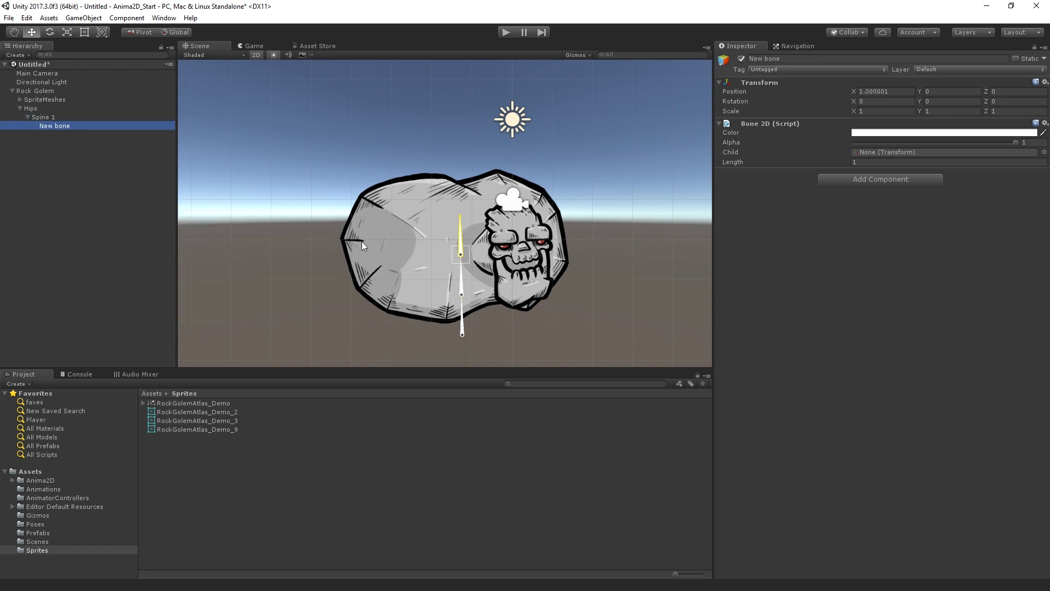
{"action": "left_click", "coordinate": [45, 128]}
{"action": "key", "text": "BackSpace"}
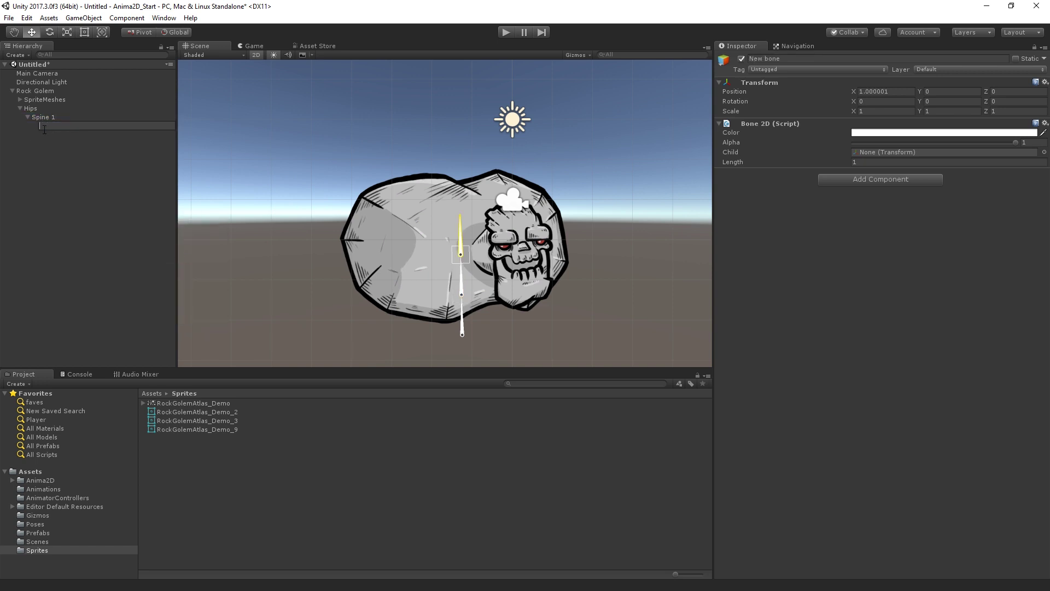
{"action": "type", "text": "Neck\\"}
{"action": "key", "text": "Return"}
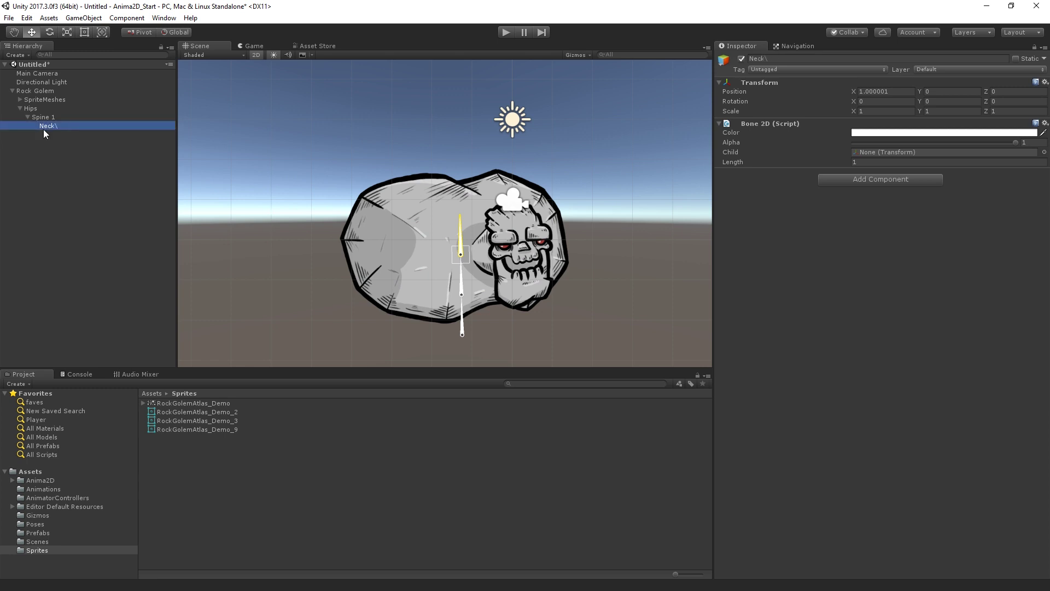
{"action": "left_click", "coordinate": [71, 124]}
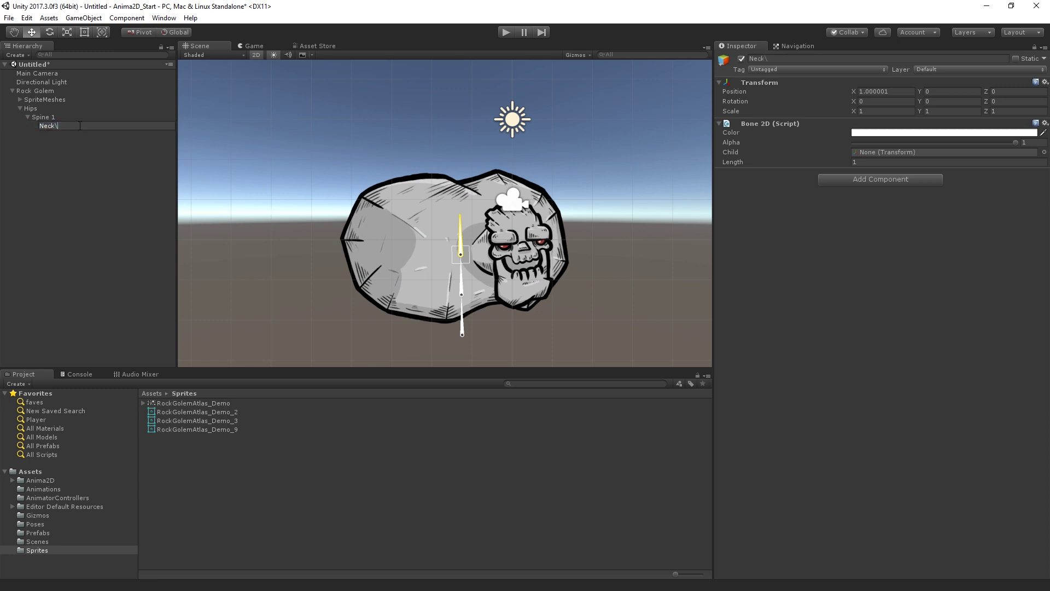
{"action": "key", "text": "BackSpace"}
{"action": "key", "text": "Return"}
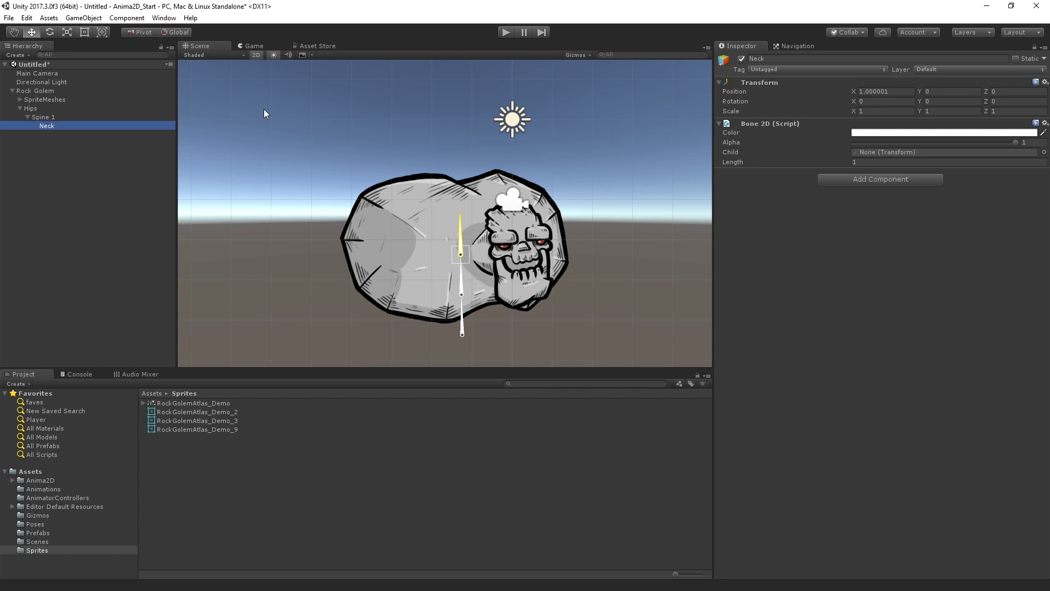
Step: Move the Hips bone with its child chain slightly down and to the right, and clear the selection
{"action": "left_click", "coordinate": [461, 331]}
{"action": "left_click_drag", "start_coordinate": [461, 335], "coordinate": [469, 347]}
{"action": "left_click", "coordinate": [144, 163]}
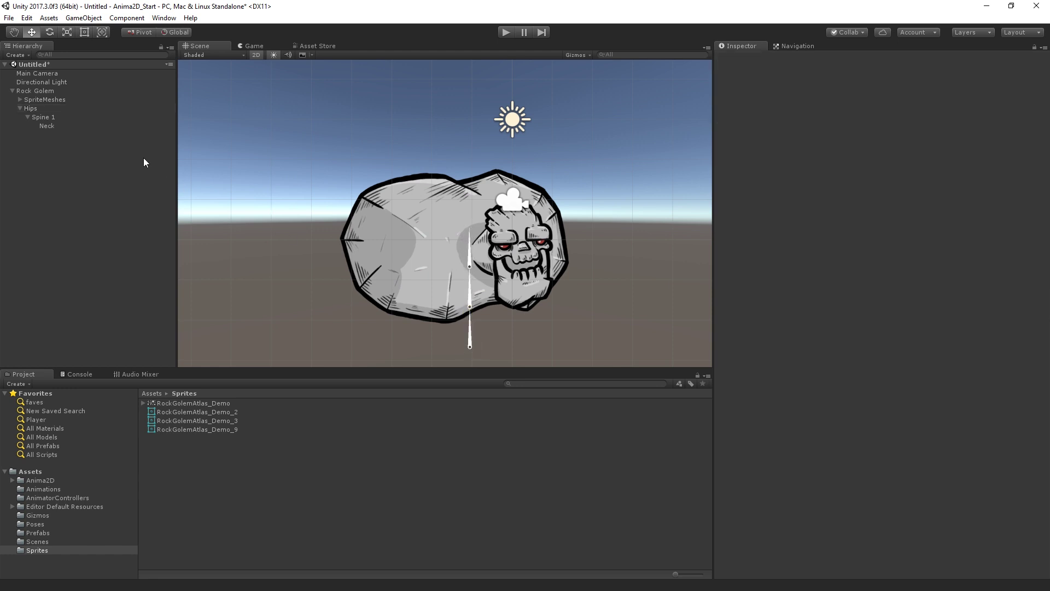
Step: Create a 2D bone as a child of Neck and name it Skull
{"action": "left_click", "coordinate": [102, 126]}
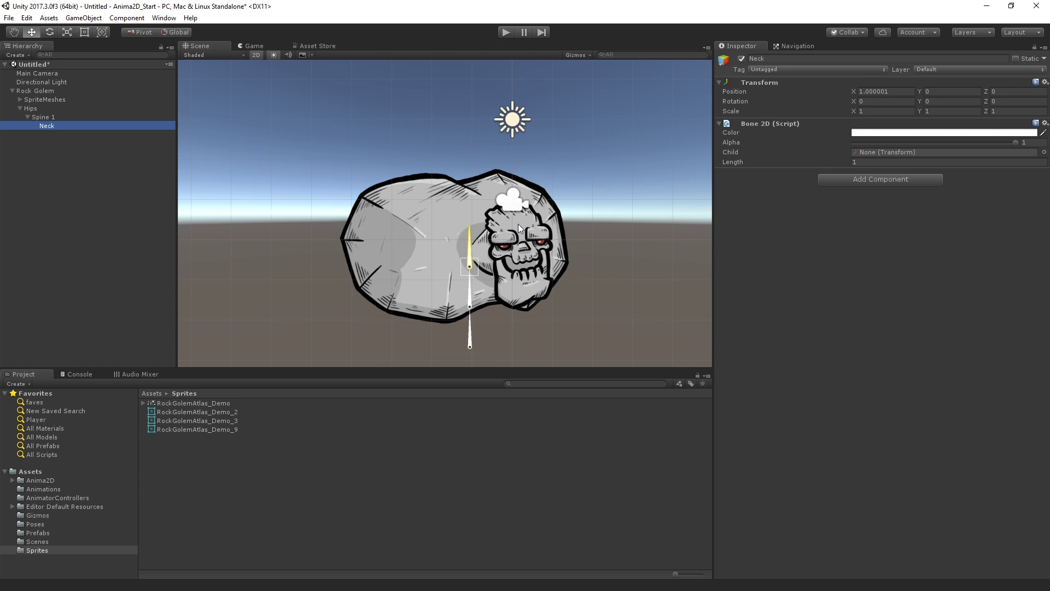
{"action": "right_click", "coordinate": [54, 125]}
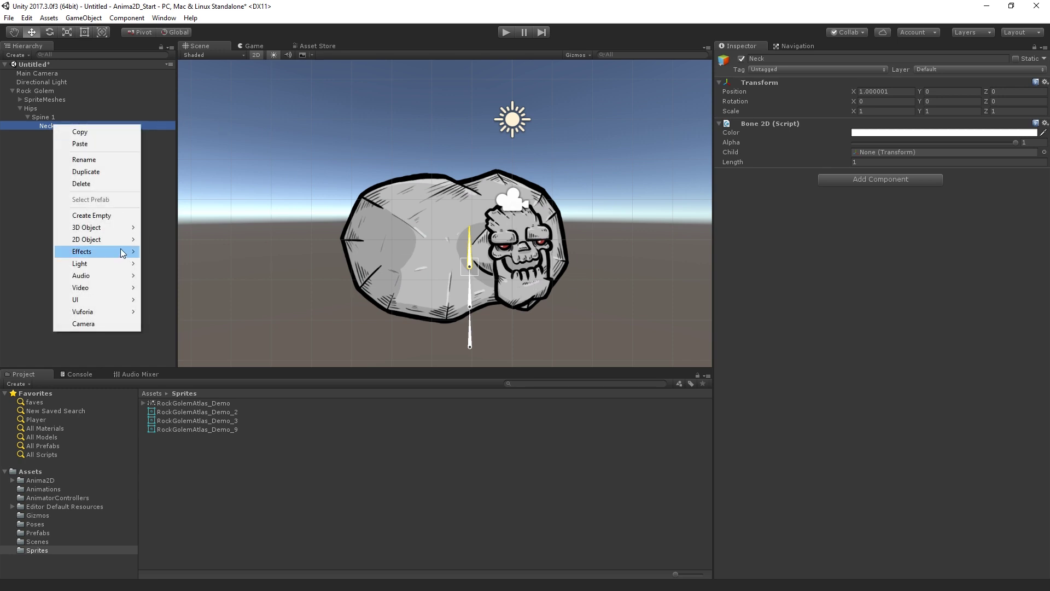
{"action": "mouse_move", "coordinate": [117, 241]}
{"action": "left_click", "coordinate": [170, 263]}
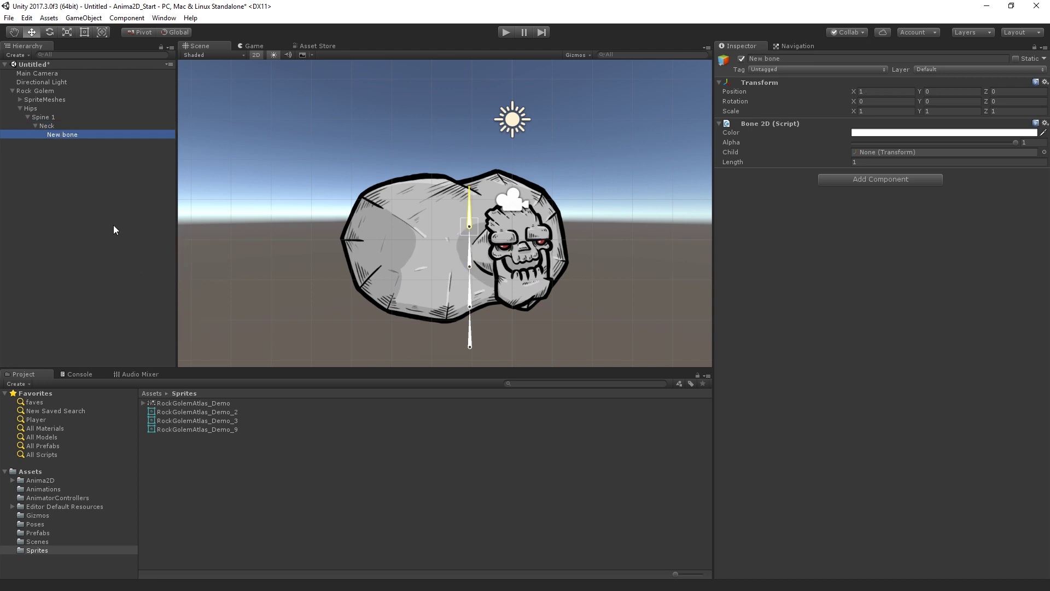
{"action": "left_click", "coordinate": [63, 134]}
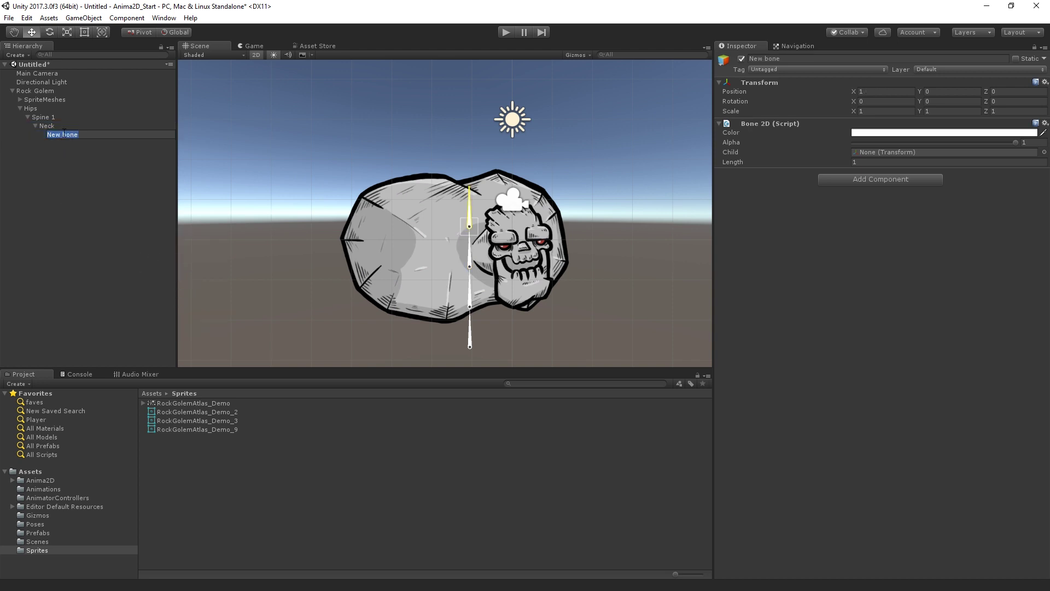
{"action": "type", "text": "Skull"}
{"action": "key", "text": "Return"}
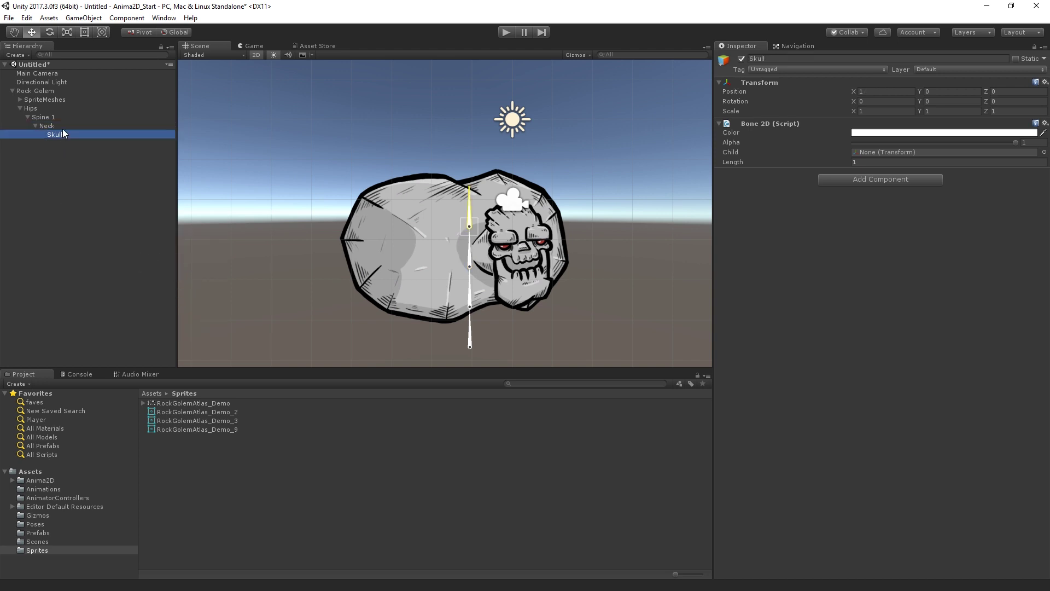
Step: Angle the Neck bone toward the head at about -40.6° and rotate the Skull bone to about -46.8° across the golem's brow
{"action": "left_click_drag", "start_coordinate": [469, 190], "coordinate": [540, 236]}
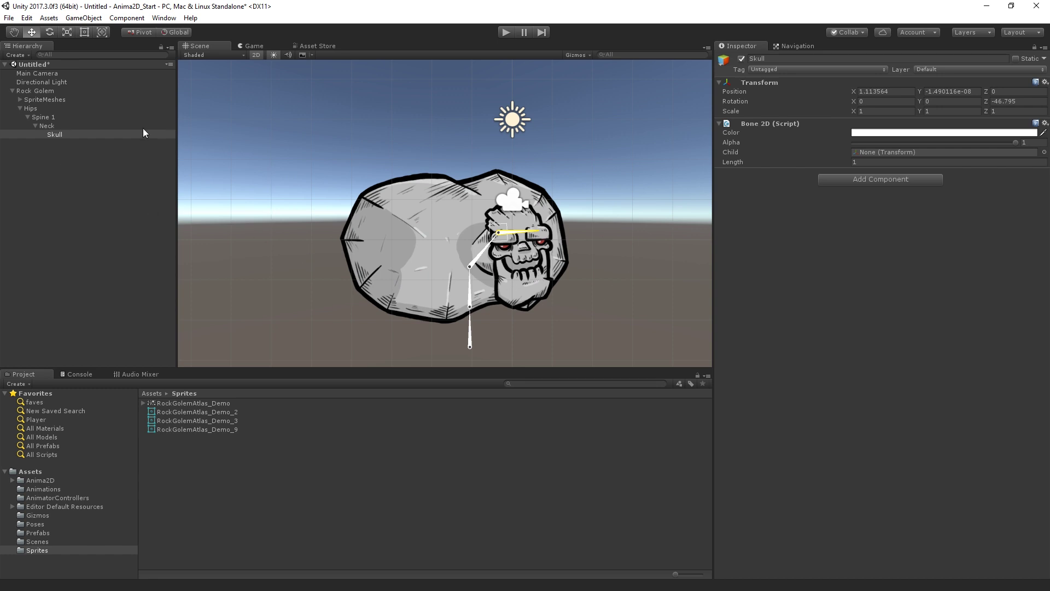
{"action": "left_click", "coordinate": [93, 170]}
Step: Create a 2D bone as a child of Neck and place it across the golem's lower jaw, rotated to about -40.7°
{"action": "left_click", "coordinate": [63, 127]}
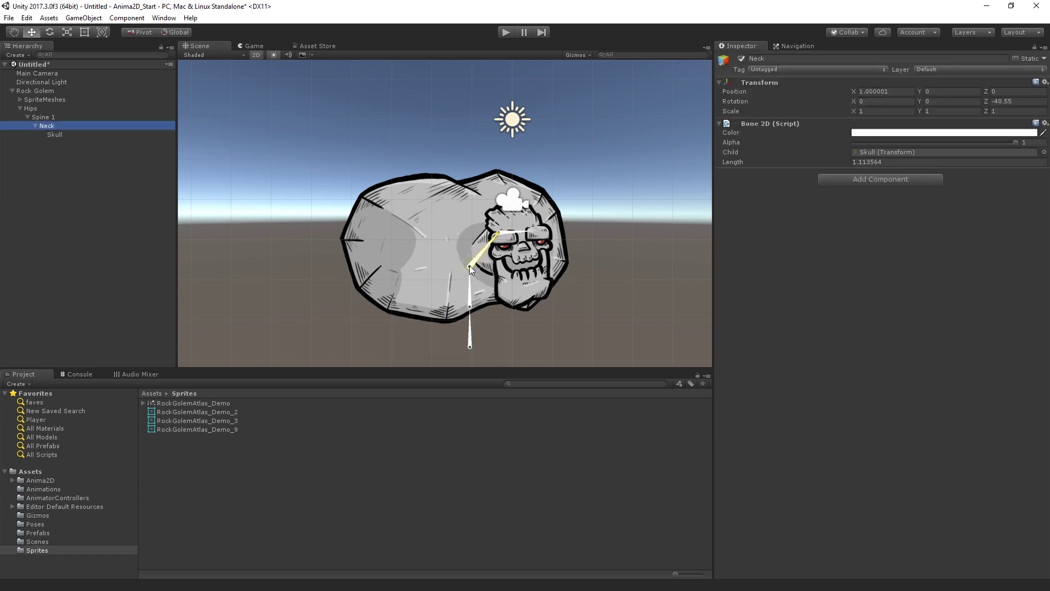
{"action": "right_click", "coordinate": [64, 124]}
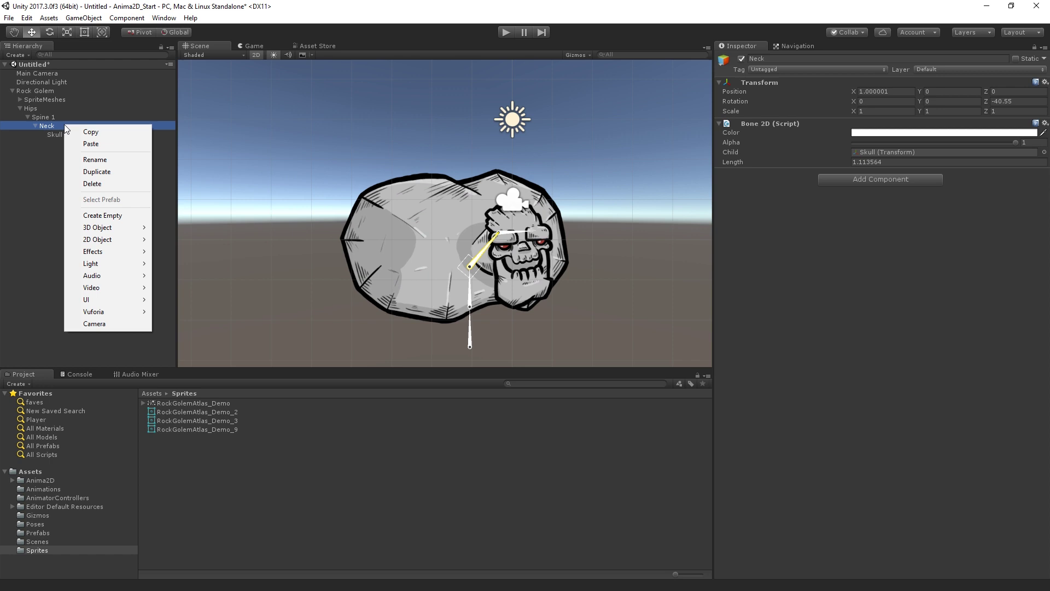
{"action": "mouse_move", "coordinate": [110, 241]}
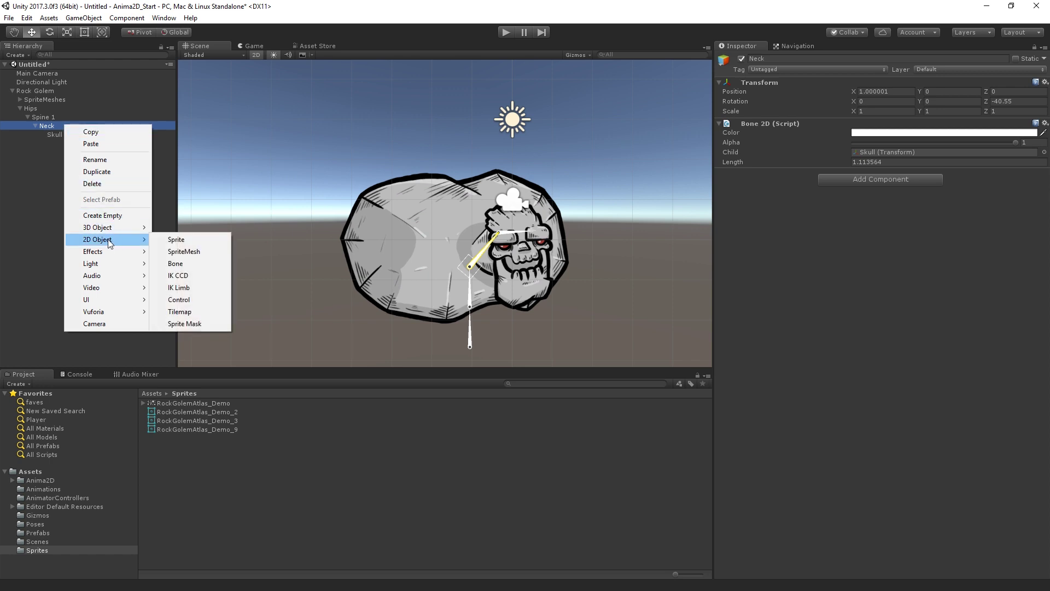
{"action": "left_click", "coordinate": [214, 264]}
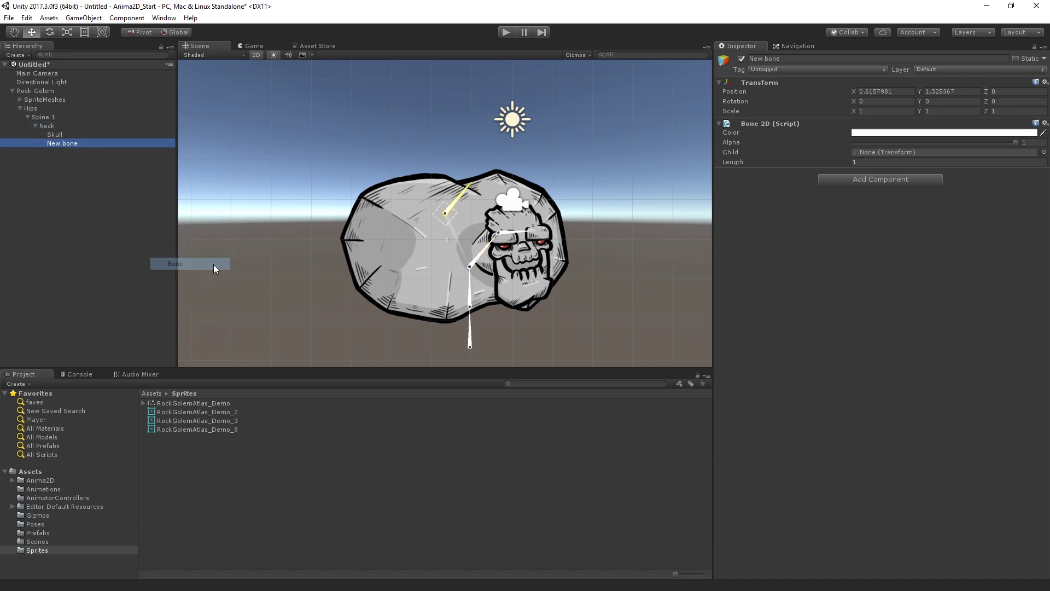
{"action": "left_click_drag", "start_coordinate": [447, 206], "coordinate": [509, 291]}
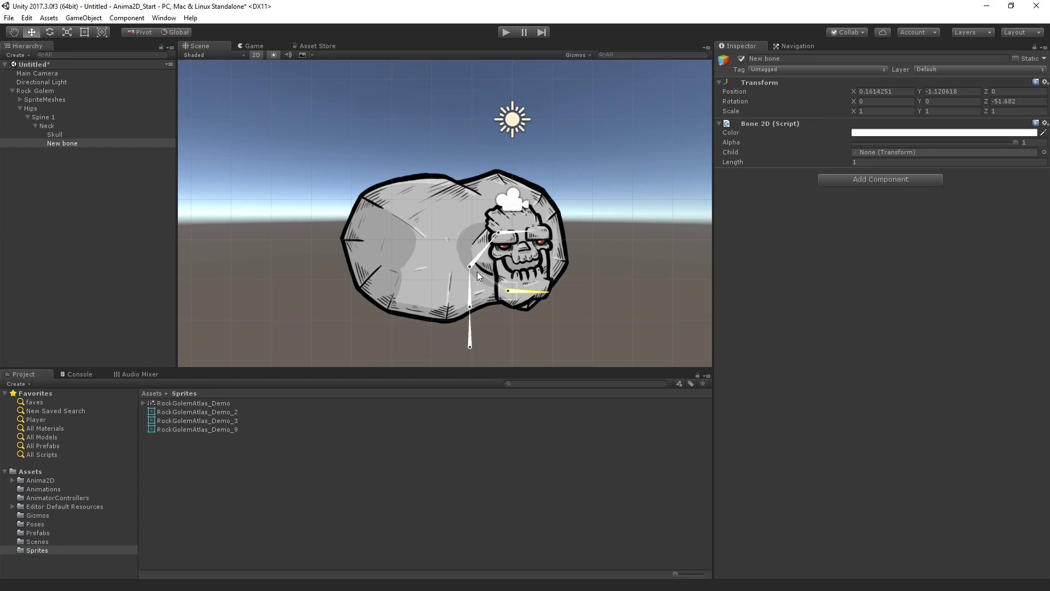
{"action": "left_click_drag", "start_coordinate": [510, 289], "coordinate": [546, 288]}
Step: Fine-tune the Neck bone's angle toward the skull to about -39.8°
{"action": "left_click_drag", "start_coordinate": [469, 341], "coordinate": [496, 239]}
{"action": "left_click", "coordinate": [503, 300]}
{"action": "left_click", "coordinate": [495, 241]}
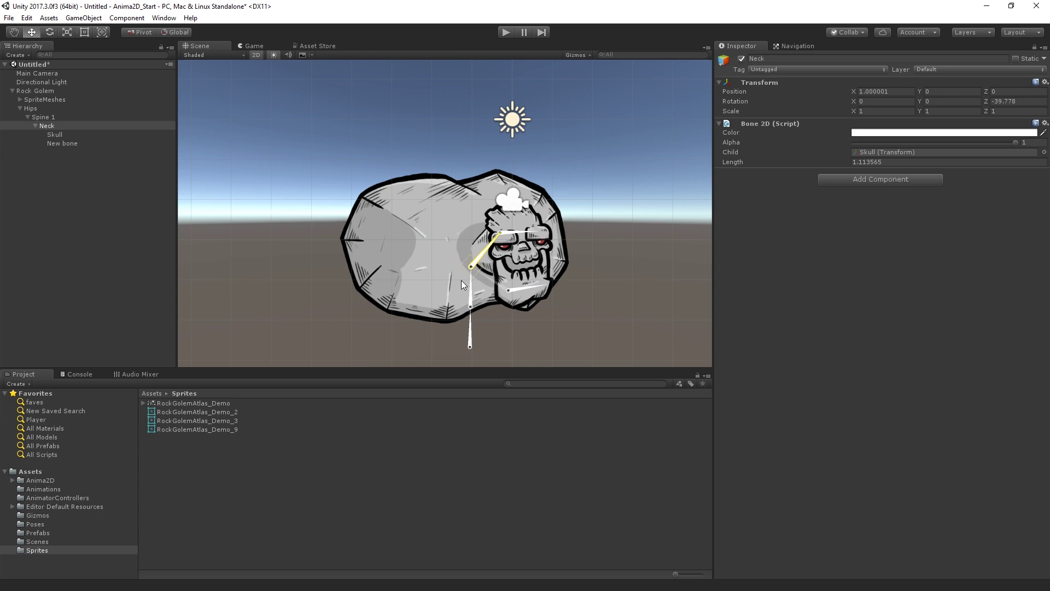
Step: Rename the new bone under Neck as Jaw
{"action": "left_click", "coordinate": [74, 144]}
{"action": "left_click", "coordinate": [73, 144]}
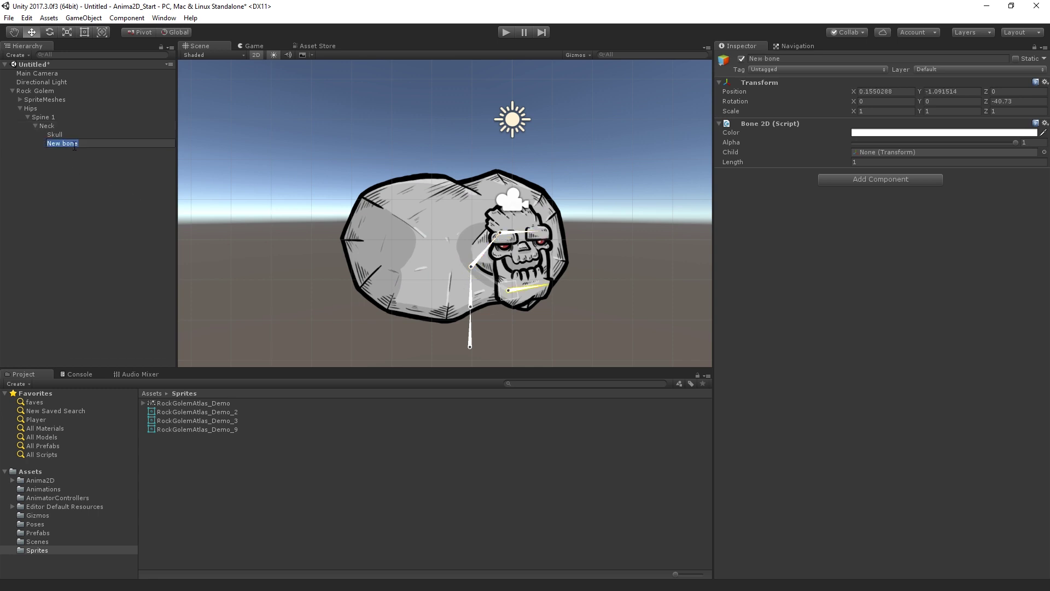
{"action": "type", "text": "Jaw"}
{"action": "key", "text": "Return"}
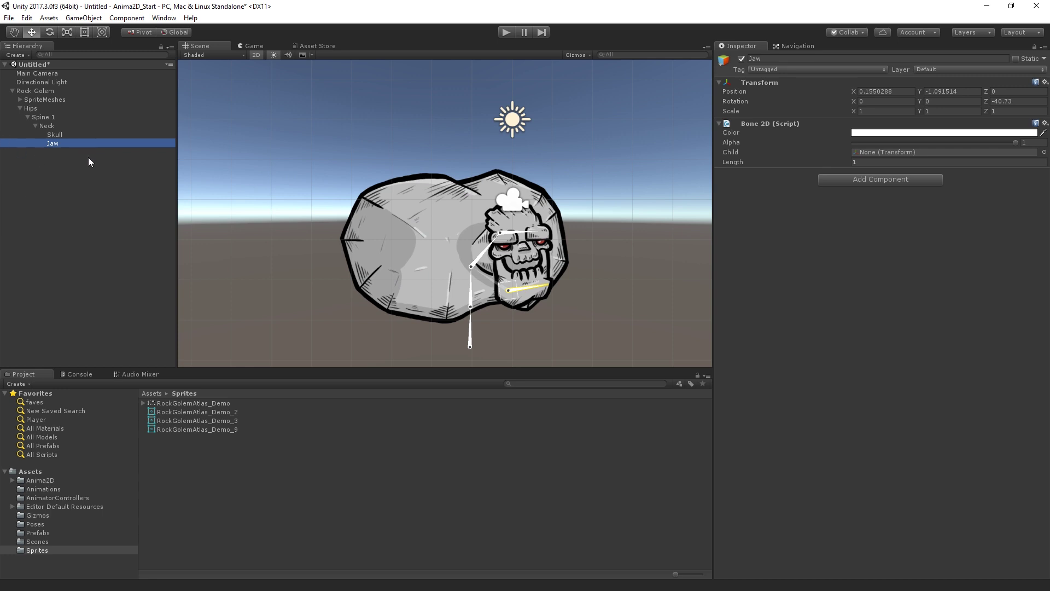
Step: Open Anima2D's SpriteMesh Editor and dock it beside the Audio Mixer
{"action": "left_click", "coordinate": [59, 126]}
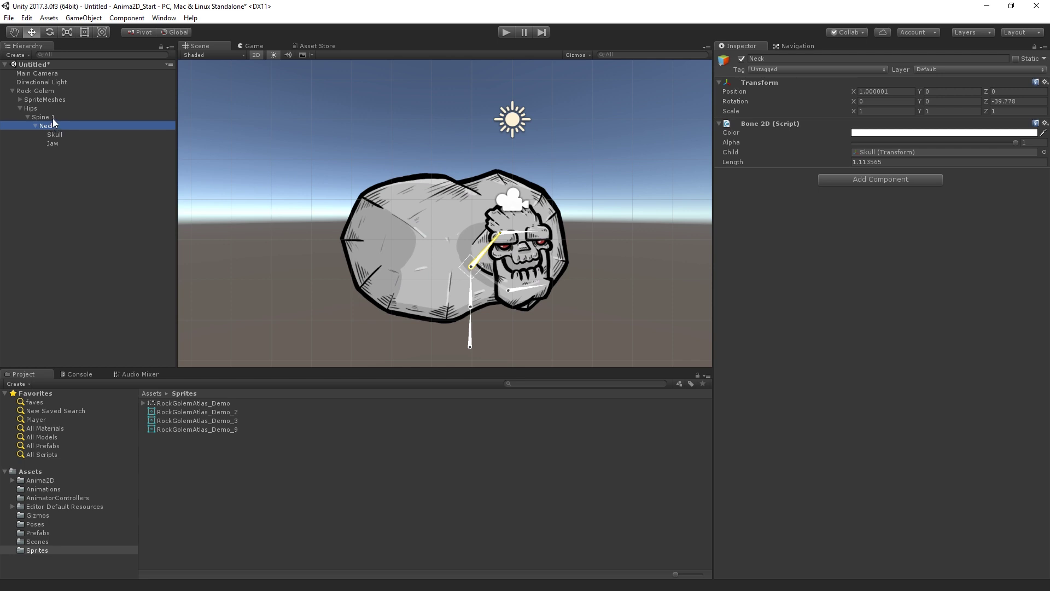
{"action": "left_click", "coordinate": [53, 117]}
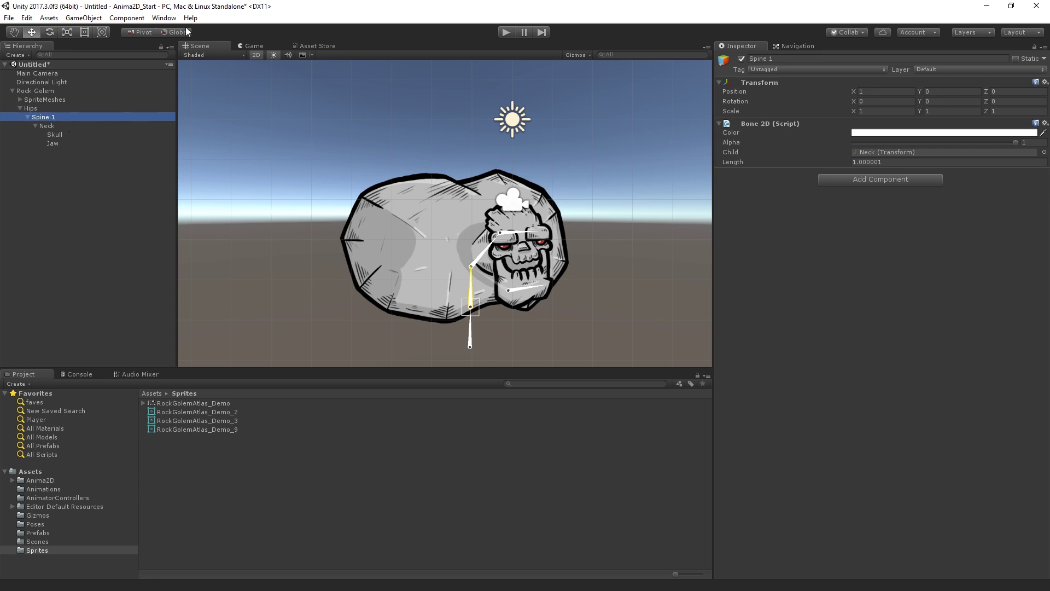
{"action": "left_click", "coordinate": [164, 18]}
{"action": "mouse_move", "coordinate": [191, 18]}
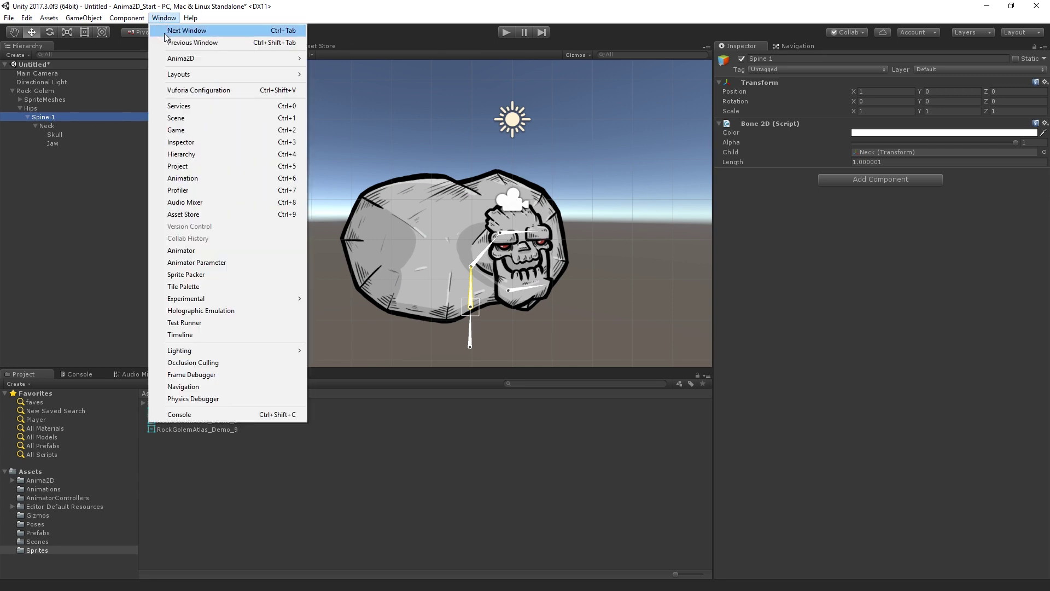
{"action": "mouse_move", "coordinate": [245, 62]}
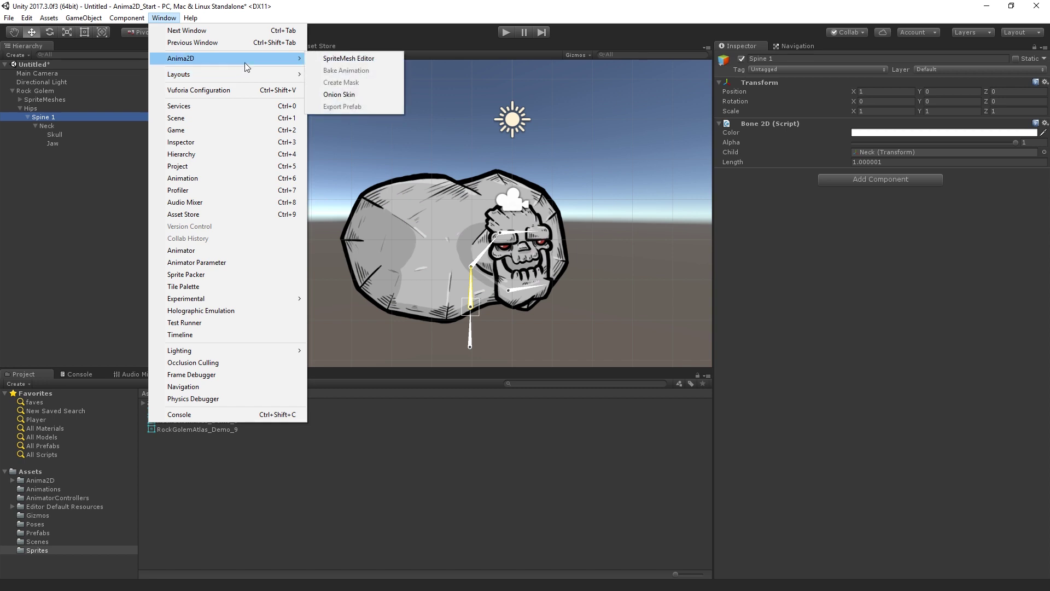
{"action": "left_click", "coordinate": [390, 59]}
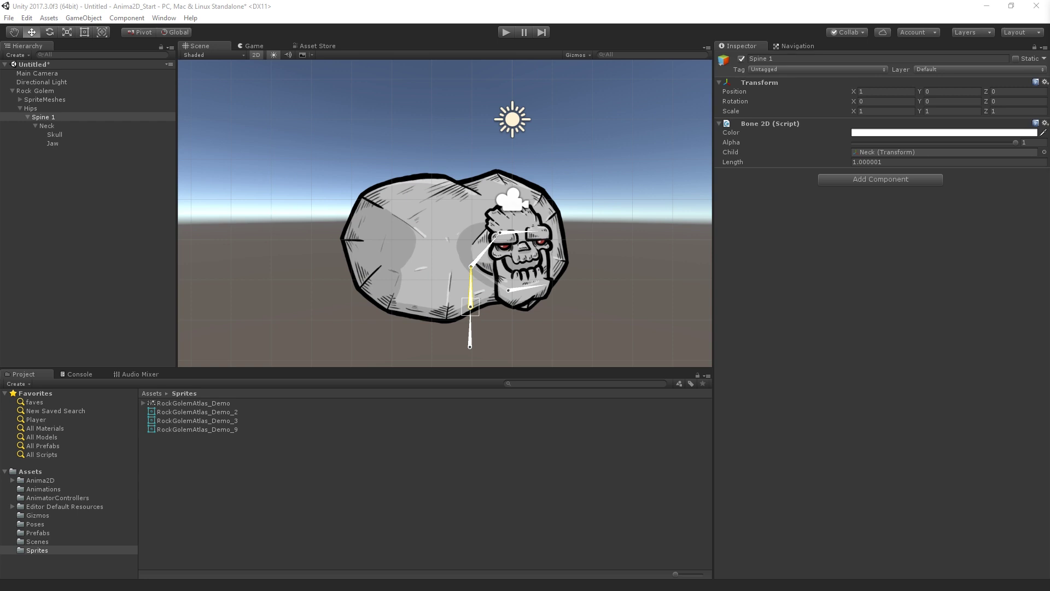
{"action": "left_click_drag", "start_coordinate": [398, 396], "coordinate": [201, 374]}
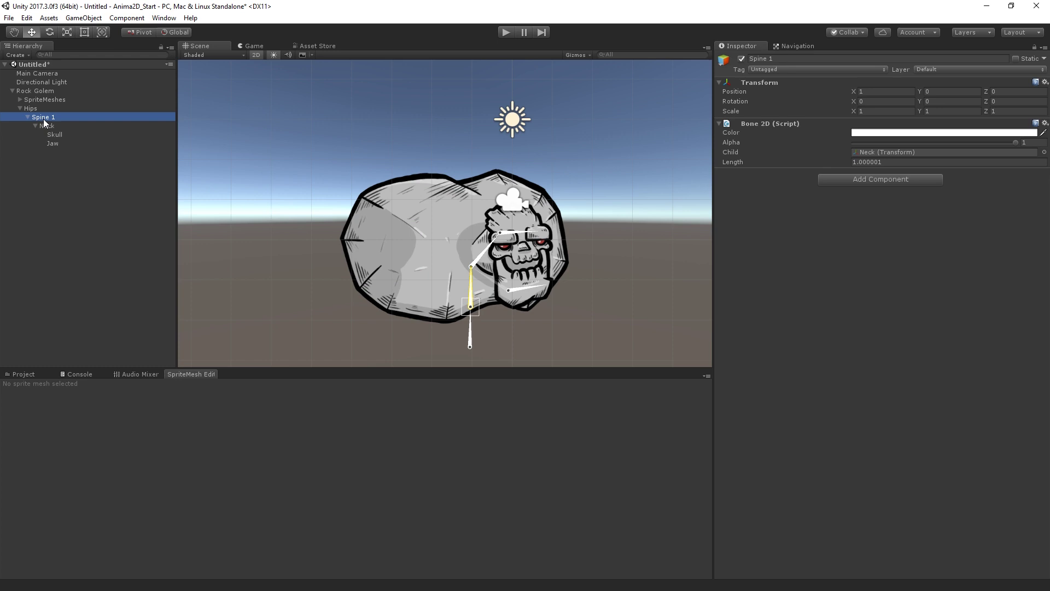
Step: Expand the SpriteMeshes group and bring up the RockGolemAtlas_Demo_2 Chest mesh in the SpriteMesh Editor
{"action": "left_click", "coordinate": [19, 99]}
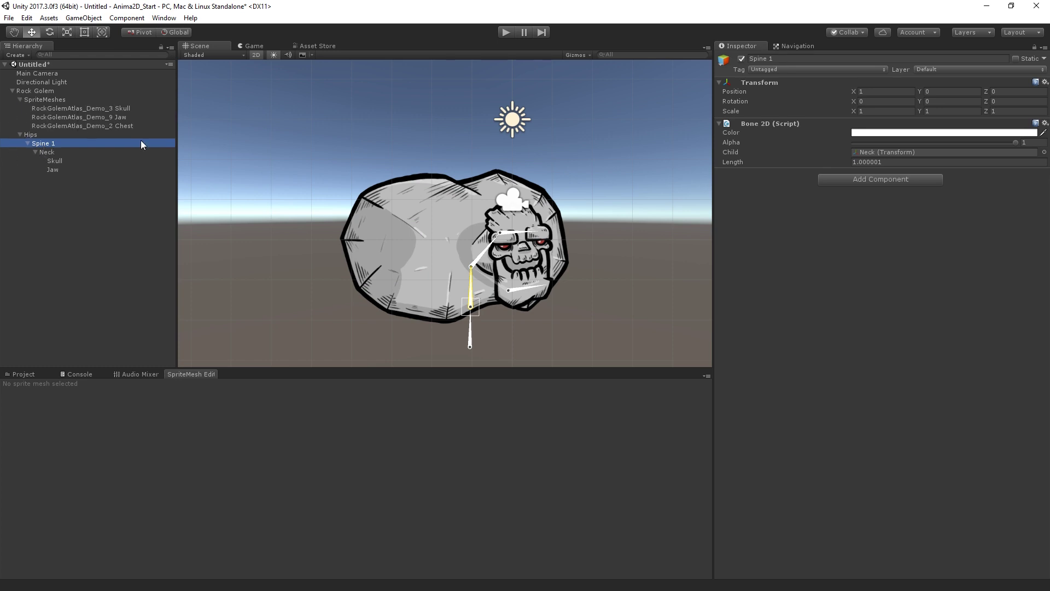
{"action": "left_click", "coordinate": [121, 126]}
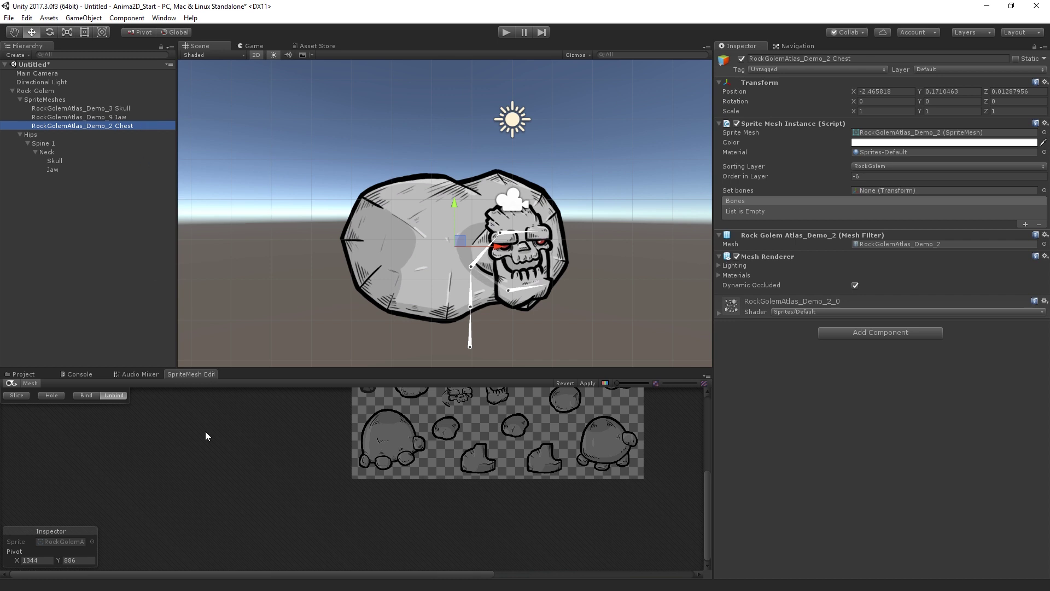
{"action": "middle_click_drag", "start_coordinate": [257, 443], "coordinate": [237, 520]}
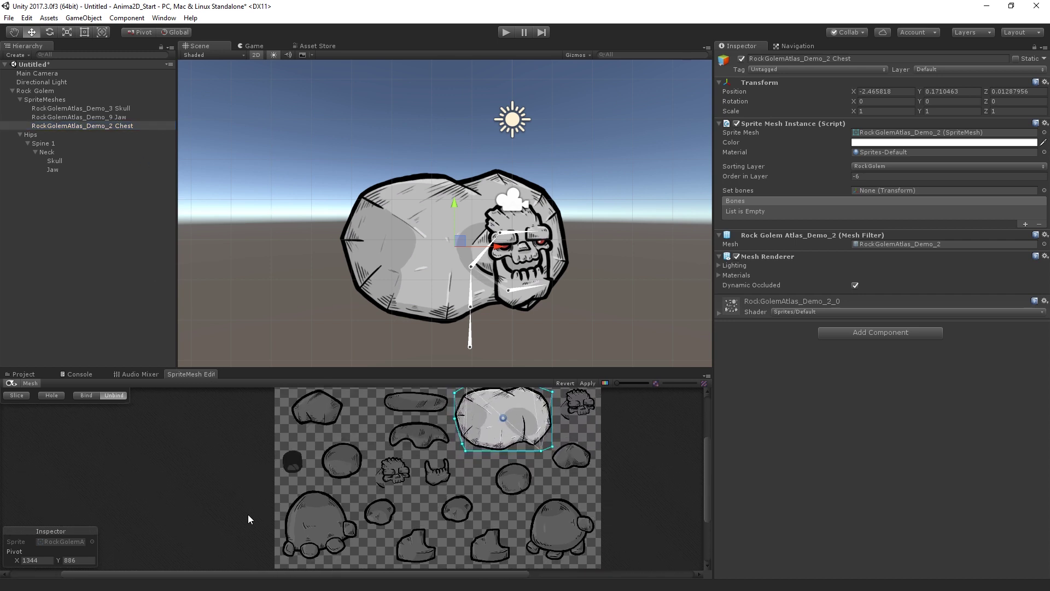
{"action": "scroll", "coordinate": [495, 510], "scroll_direction": "up", "scroll_amount": 5}
{"action": "middle_click_drag", "start_coordinate": [491, 507], "coordinate": [430, 471]}
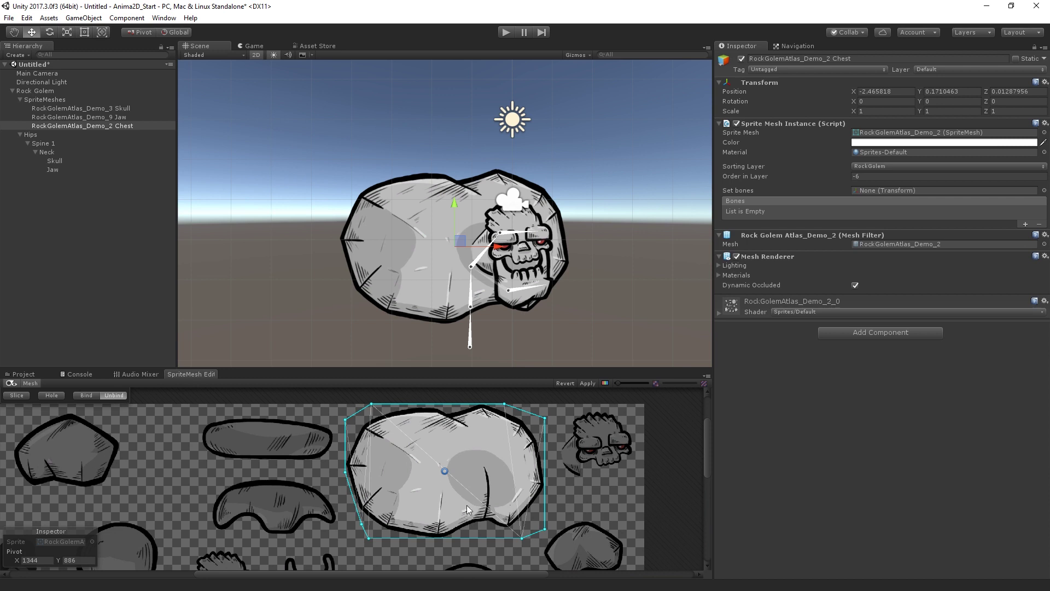
{"action": "scroll", "coordinate": [232, 459], "scroll_direction": "down", "scroll_amount": 2}
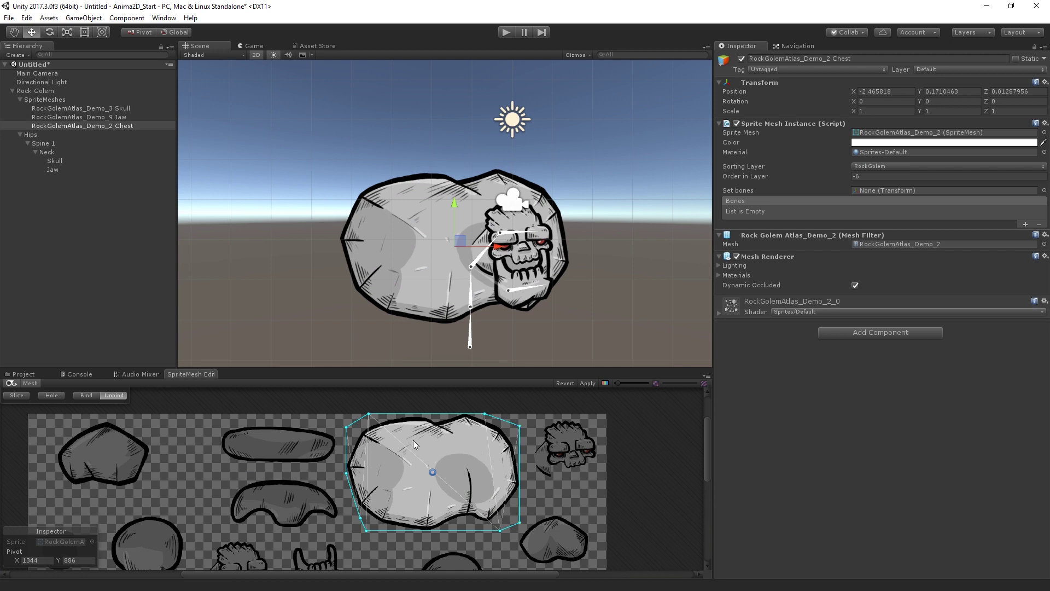
Step: Pull the chest mesh's upper outline closer to the artwork and add a vertex at the notch in its upper edge
{"action": "left_click_drag", "start_coordinate": [346, 427], "coordinate": [378, 420]}
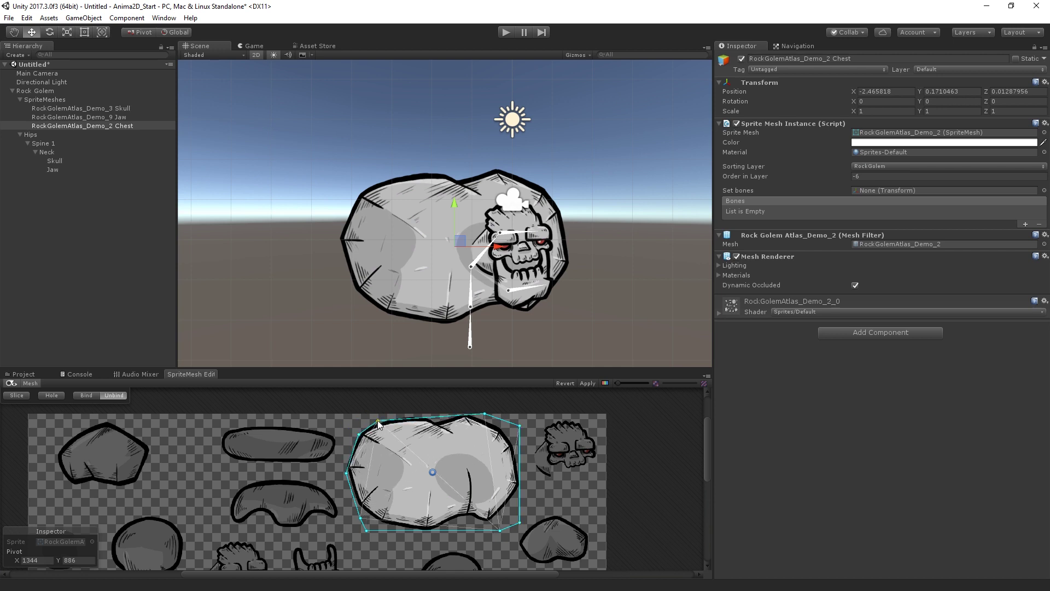
{"action": "left_click_drag", "start_coordinate": [484, 415], "coordinate": [479, 416]}
{"action": "double_click", "coordinate": [436, 420]}
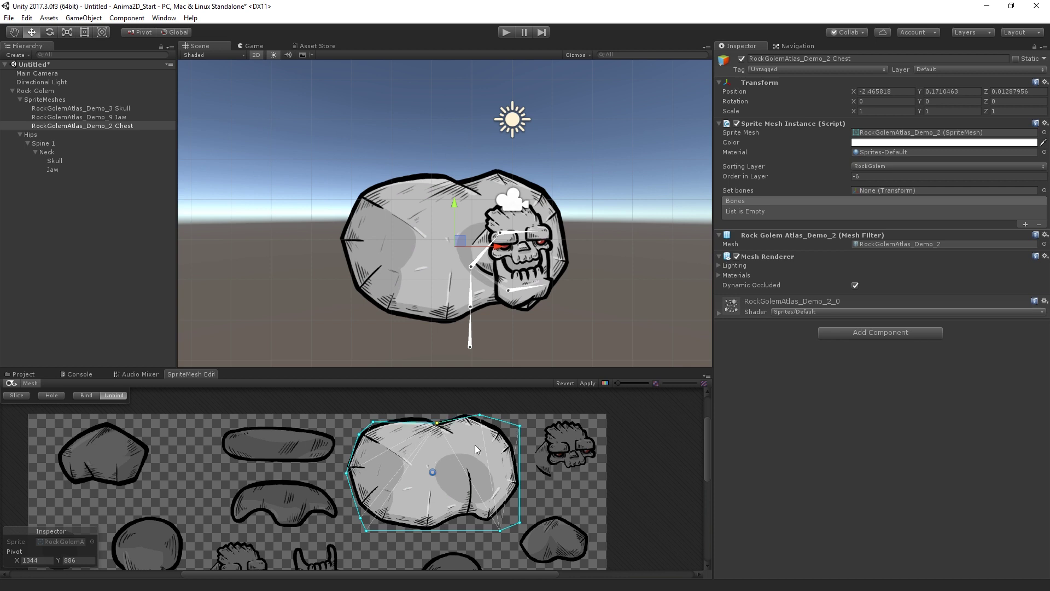
Step: Add several interior vertices spread across the chest mesh to subdivide it manually
{"action": "double_click", "coordinate": [473, 443]}
{"action": "double_click", "coordinate": [435, 444]}
{"action": "double_click", "coordinate": [384, 468]}
{"action": "double_click", "coordinate": [398, 502]}
{"action": "double_click", "coordinate": [429, 504]}
{"action": "left_click", "coordinate": [386, 466]}
{"action": "double_click", "coordinate": [492, 453]}
Step: Slice the chest mesh automatically with outline detail 0.08, alpha cutout 0.05, tessellation 0.05 and hole detection on
{"action": "left_click", "coordinate": [17, 395]}
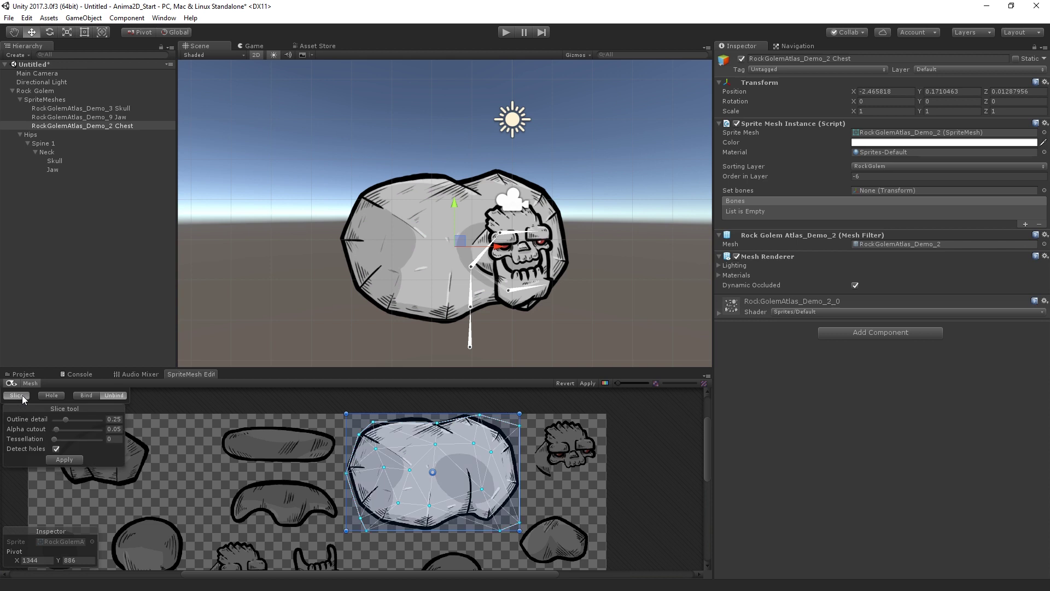
{"action": "left_click", "coordinate": [58, 420]}
{"action": "left_click_drag", "start_coordinate": [57, 418], "coordinate": [58, 420]}
{"action": "left_click", "coordinate": [56, 440]}
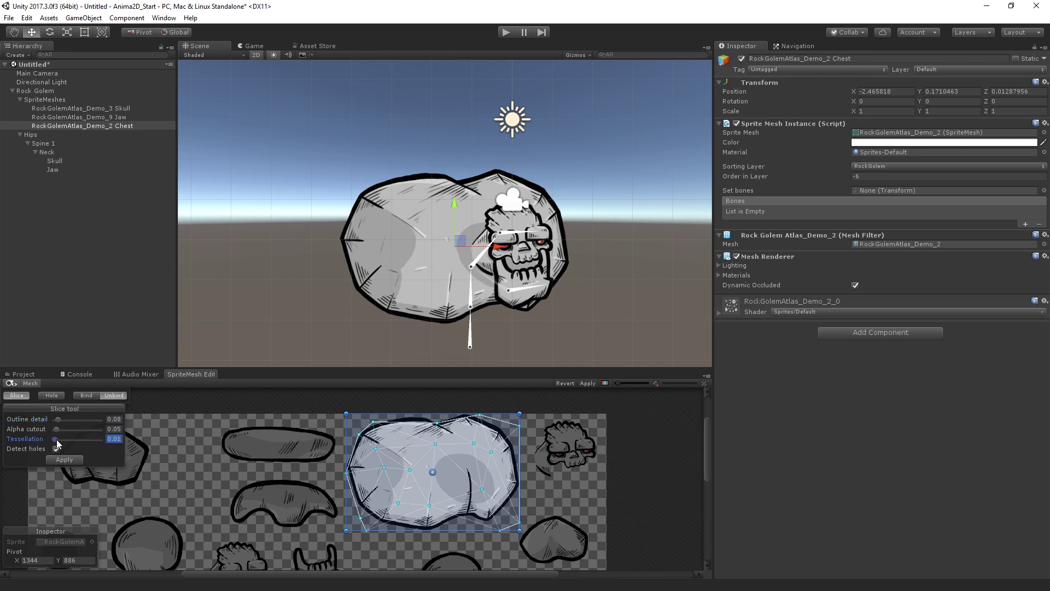
{"action": "left_click_drag", "start_coordinate": [57, 442], "coordinate": [59, 444]}
{"action": "left_click", "coordinate": [67, 458]}
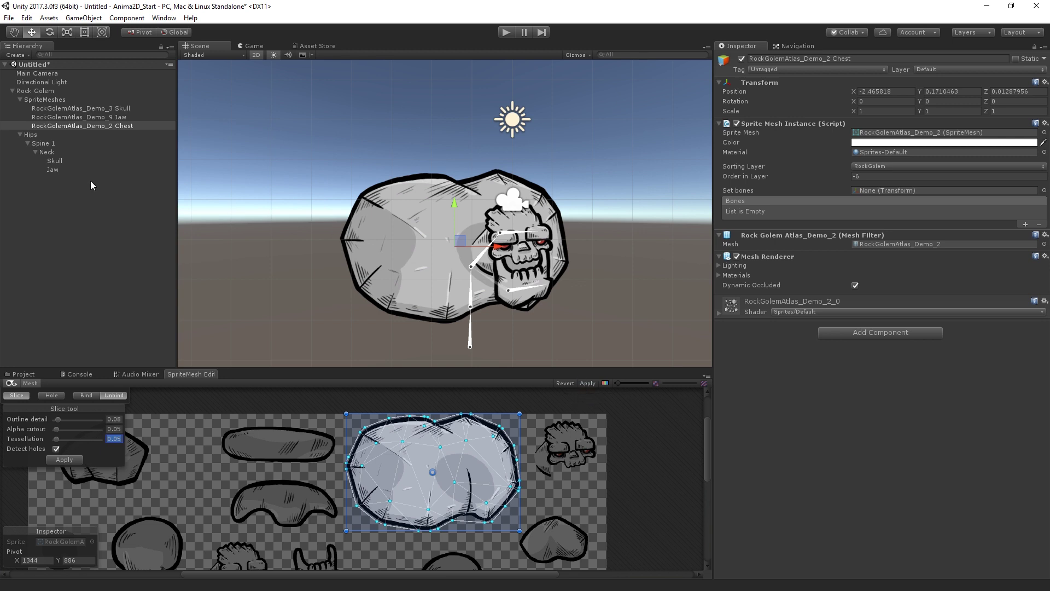
Step: Assign Spine 1 and its child bones to the RockGolemAtlas_Demo_2 Chest sprite mesh using Set bones
{"action": "left_click", "coordinate": [104, 126]}
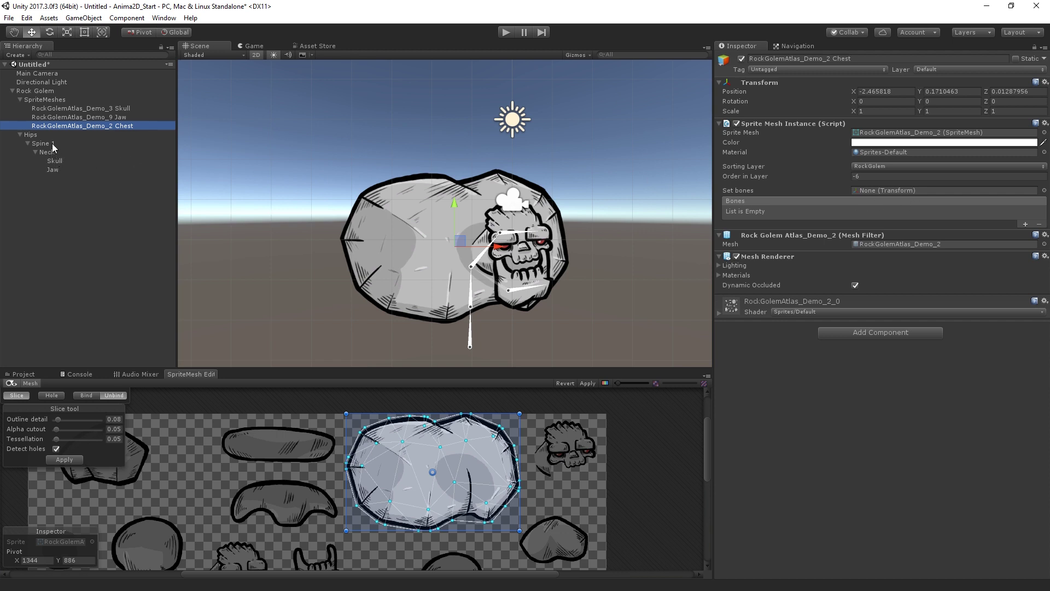
{"action": "left_click_drag", "start_coordinate": [299, 174], "coordinate": [877, 191]}
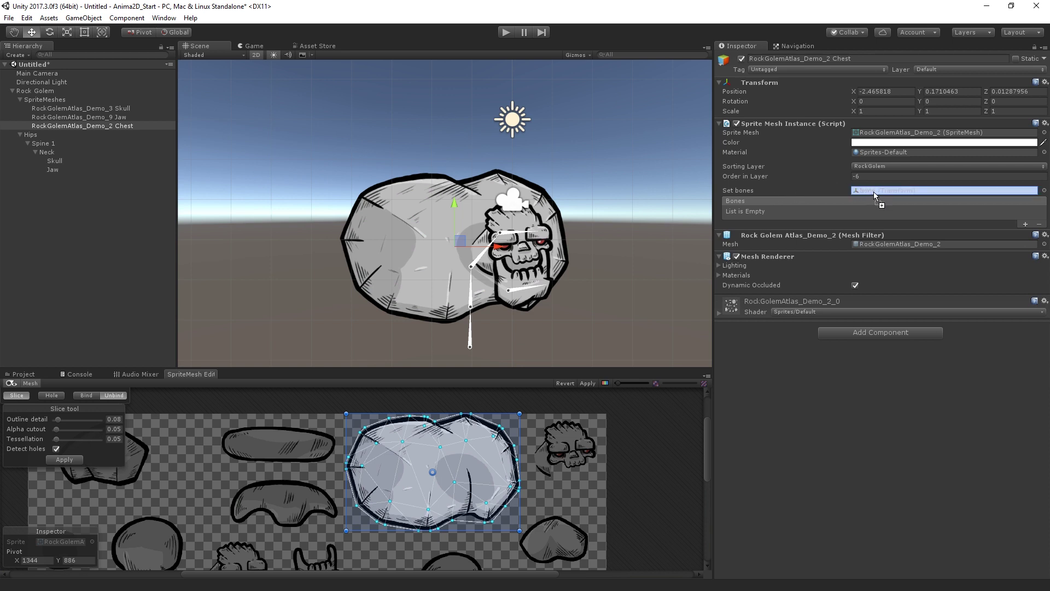
{"action": "left_click_drag", "start_coordinate": [874, 191], "coordinate": [874, 192]}
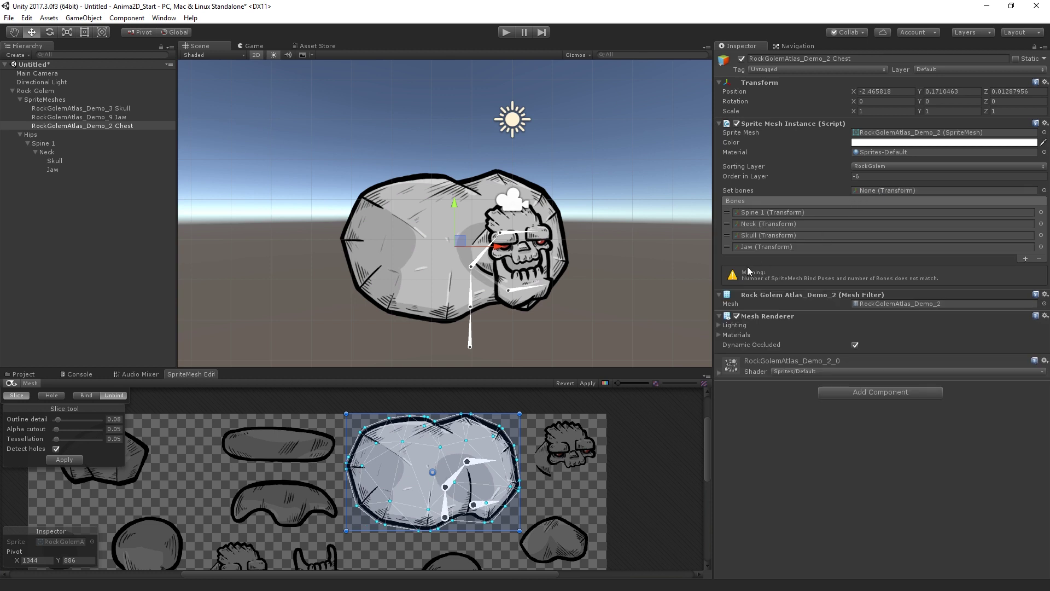
Step: Remove Jaw, Skull and Neck from the chest mesh's bone list, keeping only Spine 1
{"action": "left_click", "coordinate": [726, 247]}
{"action": "left_click", "coordinate": [1039, 259]}
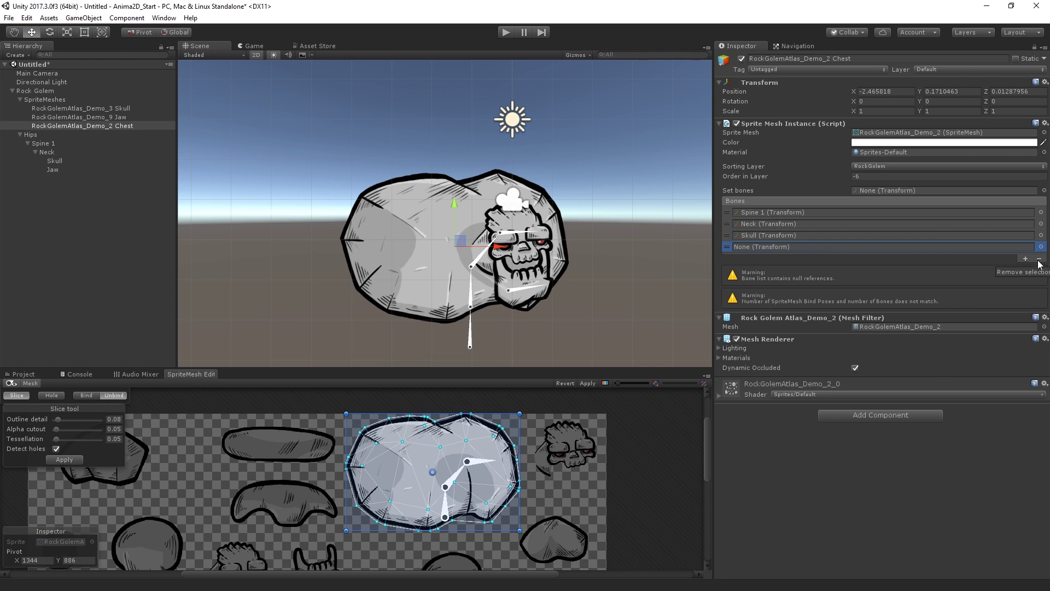
{"action": "left_click", "coordinate": [1039, 258]}
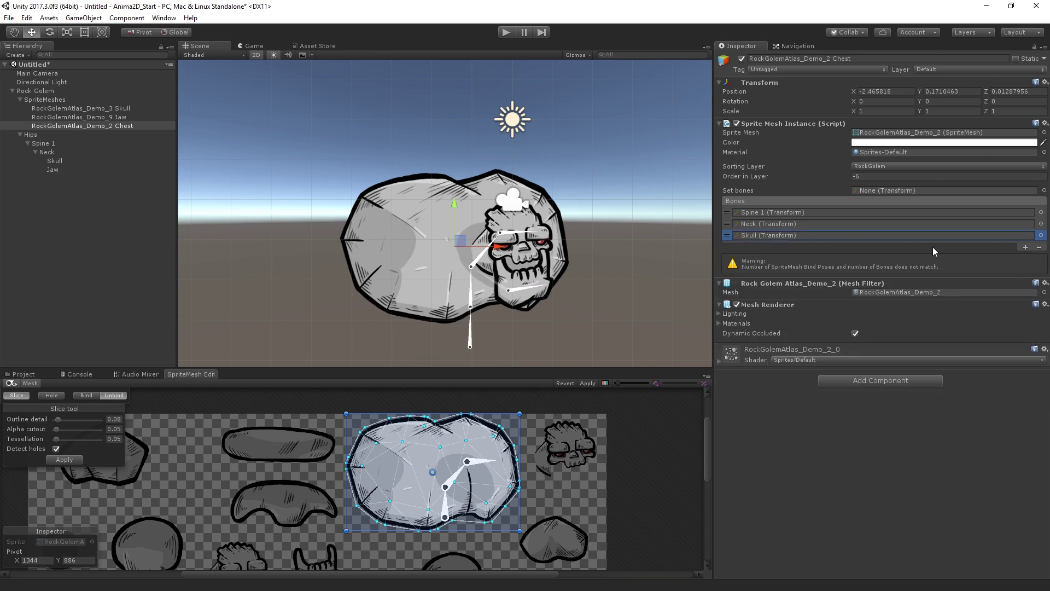
{"action": "left_click", "coordinate": [1040, 247]}
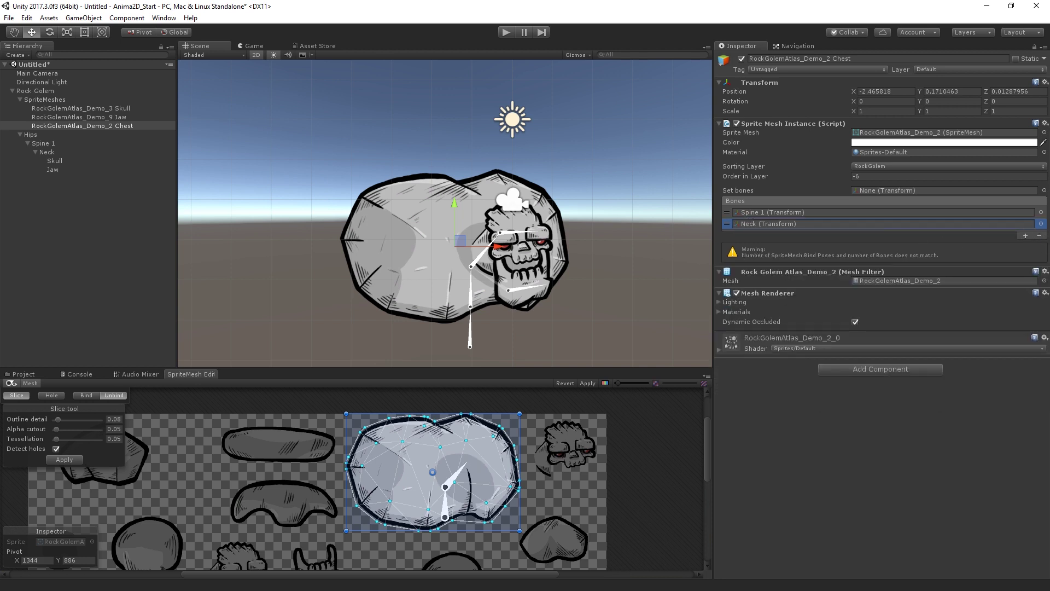
{"action": "left_click", "coordinate": [1039, 235]}
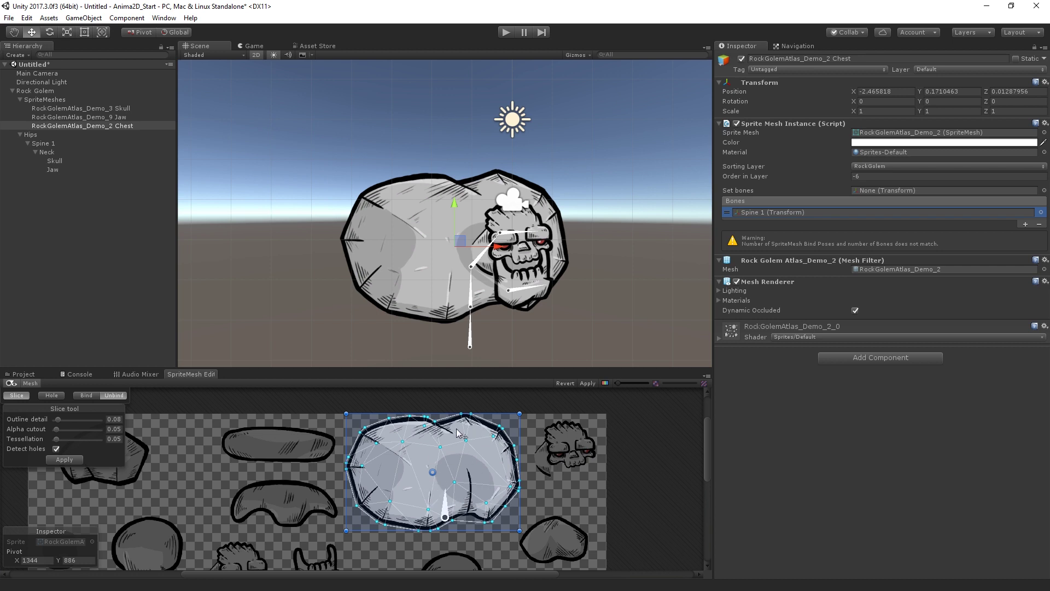
Step: Bind the chest mesh to Spine 1 and inspect its weights with the overlay on, showing the pies only briefly
{"action": "left_click", "coordinate": [91, 394]}
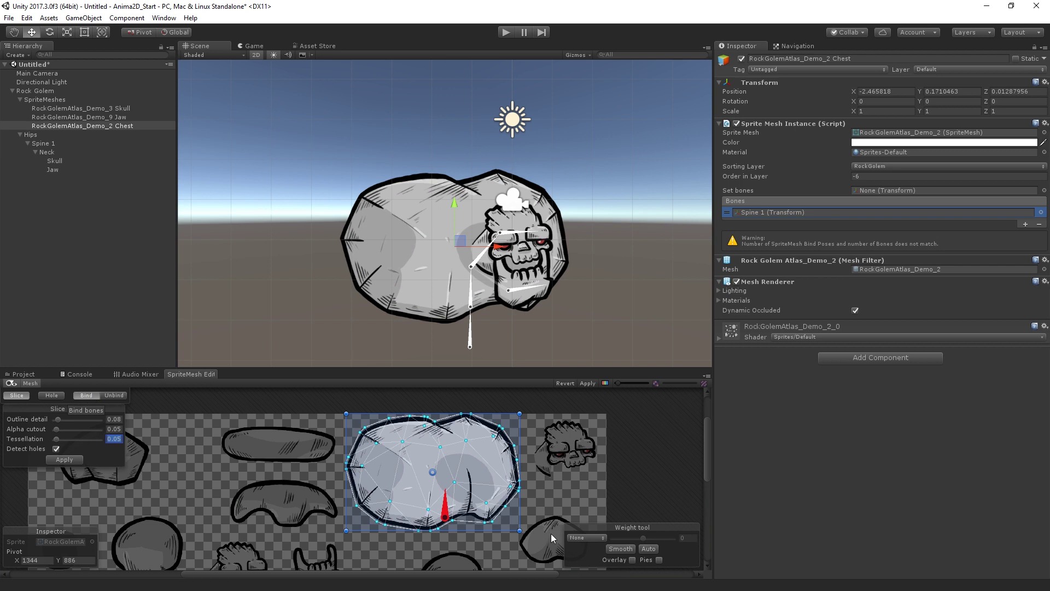
{"action": "left_click", "coordinate": [632, 559]}
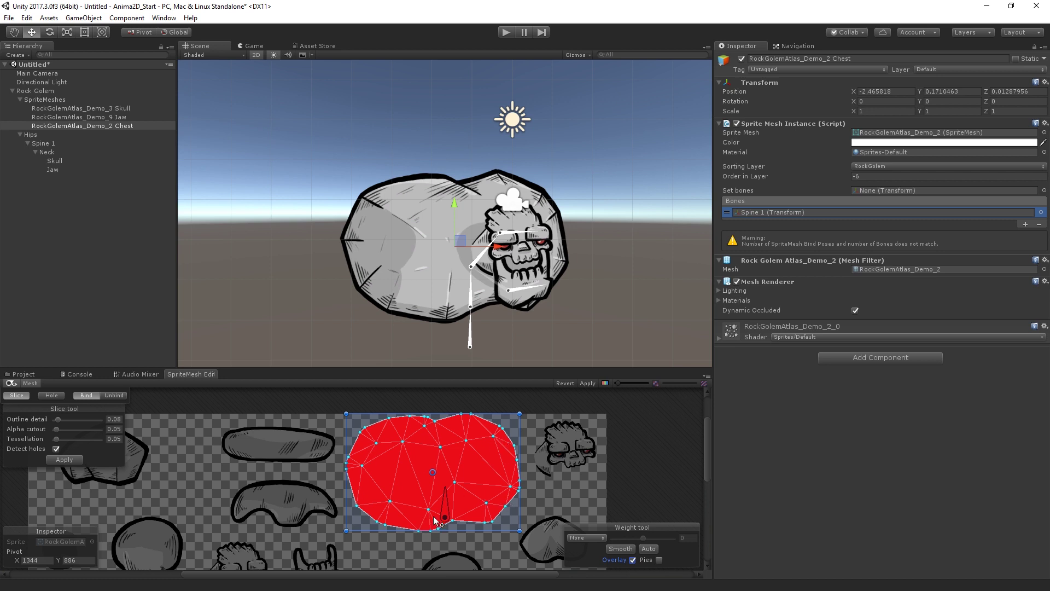
{"action": "left_click", "coordinate": [659, 559]}
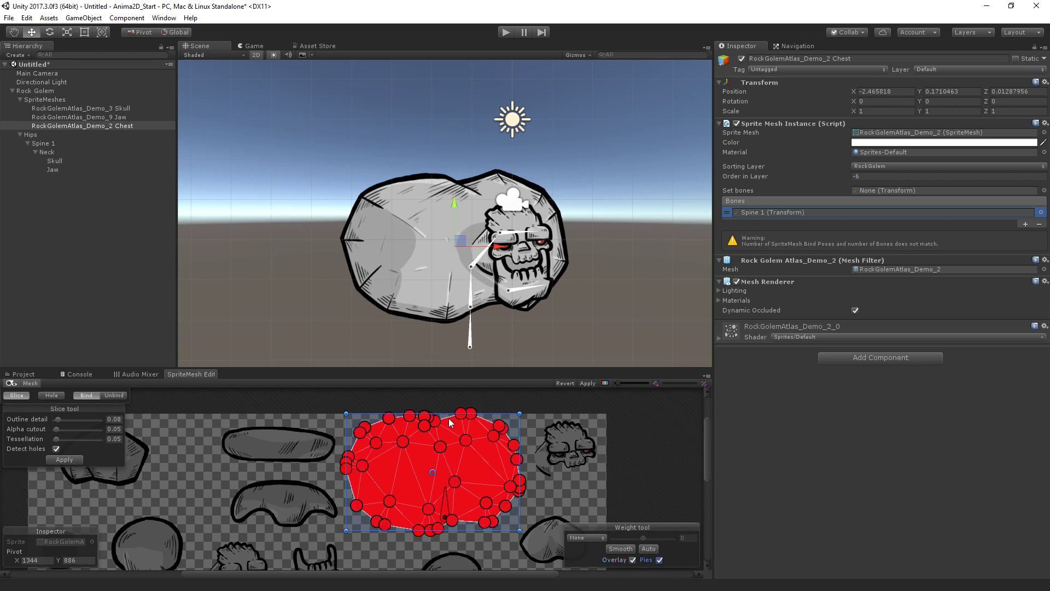
{"action": "left_click", "coordinate": [658, 560]}
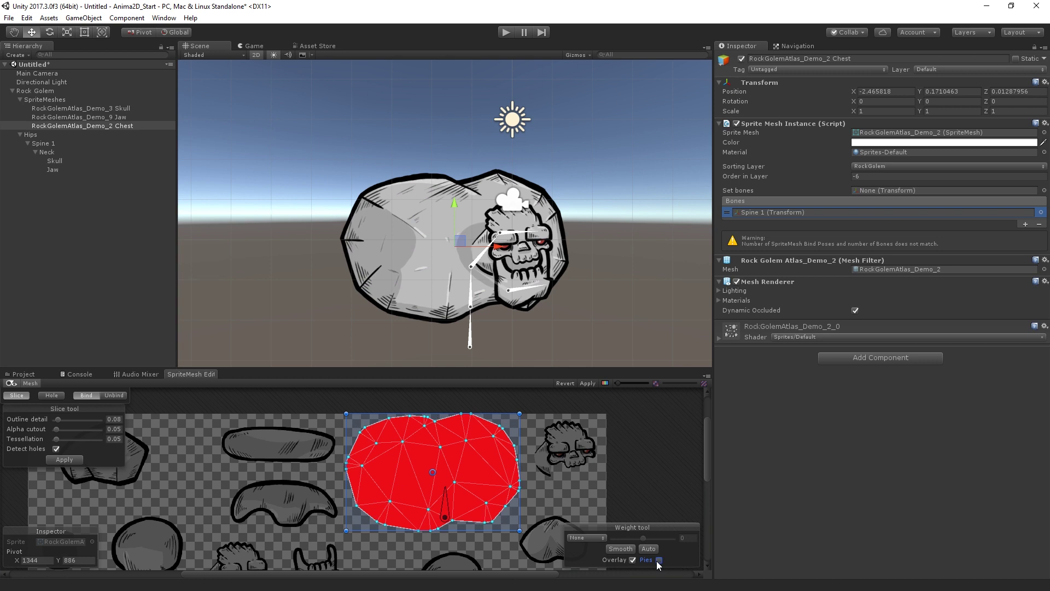
Step: Apply the chest mesh's binding, then preview the sprite mesh assets in the Sprites folder and reselect the Chest mesh
{"action": "left_click", "coordinate": [590, 383]}
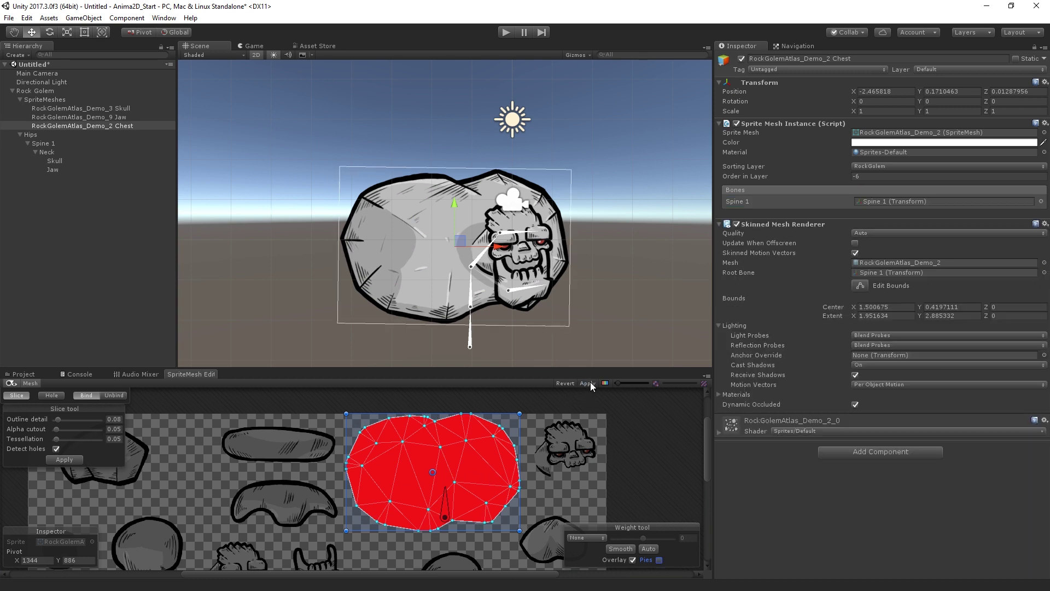
{"action": "left_click", "coordinate": [38, 374]}
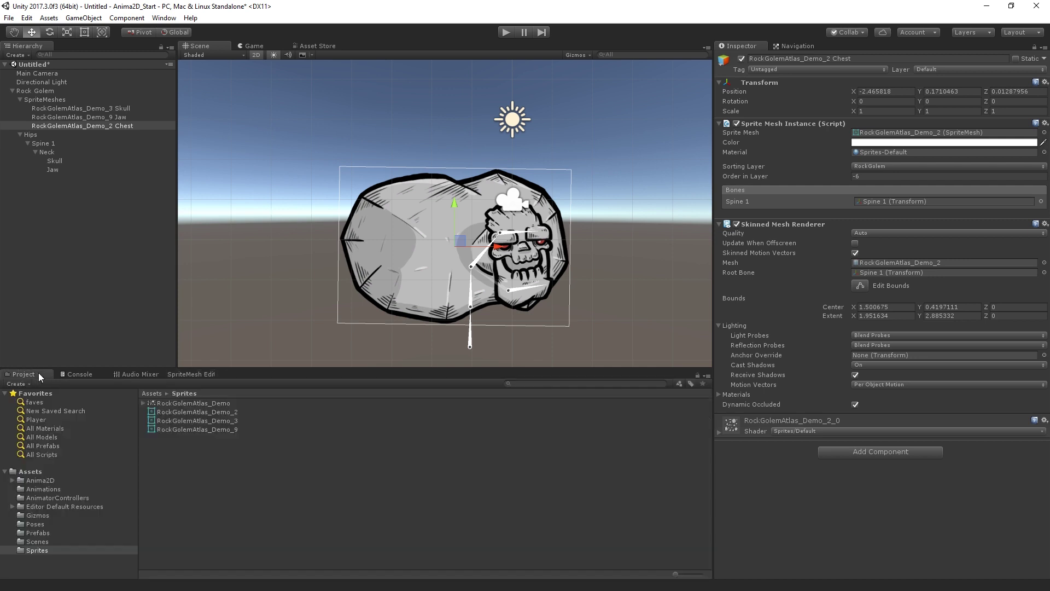
{"action": "left_click", "coordinate": [238, 432]}
{"action": "left_click", "coordinate": [238, 421]}
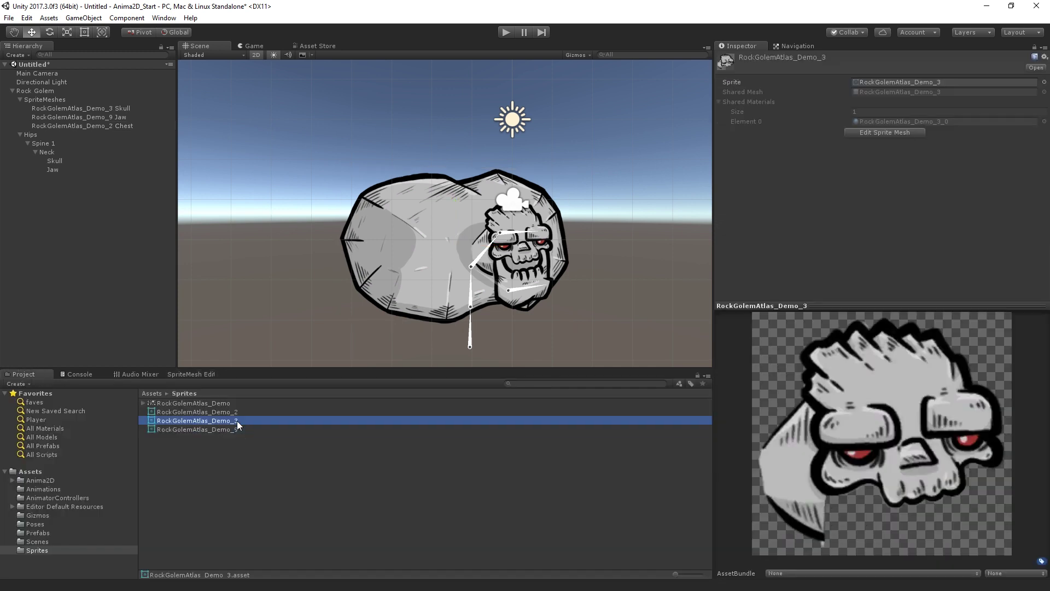
{"action": "left_click", "coordinate": [240, 411]}
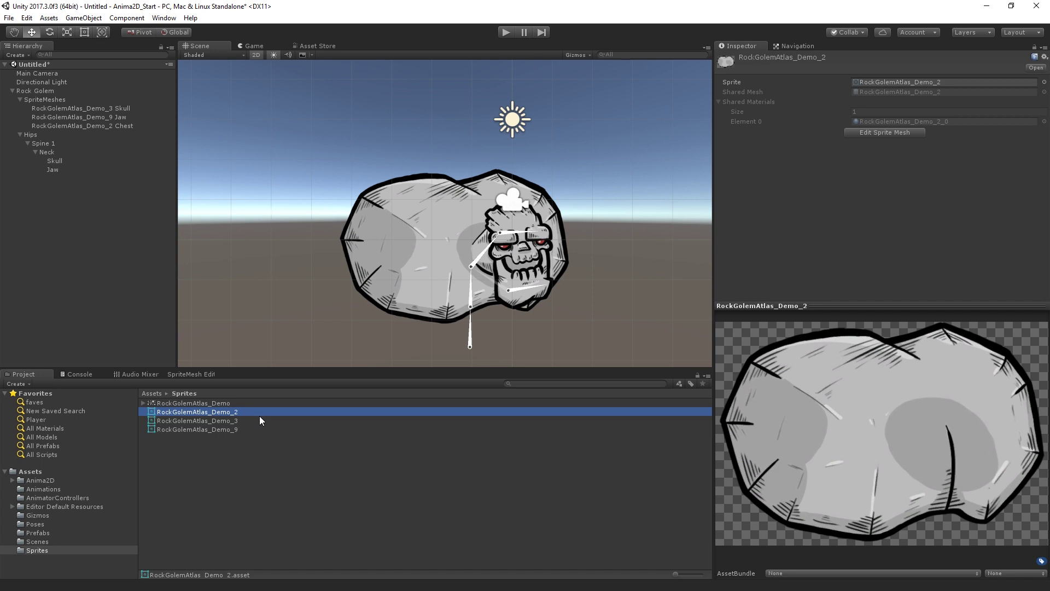
{"action": "left_click", "coordinate": [74, 127]}
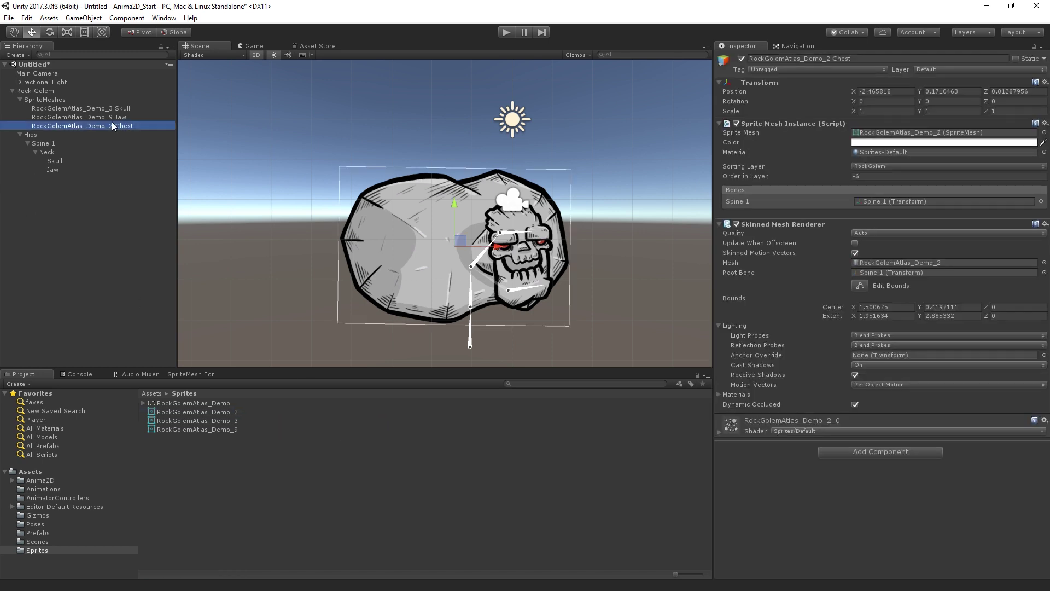
Step: Pose the Spine 1 bone in the scene with a slight rotation of about 3° to test the chest mesh's binding
{"action": "left_click", "coordinate": [81, 100]}
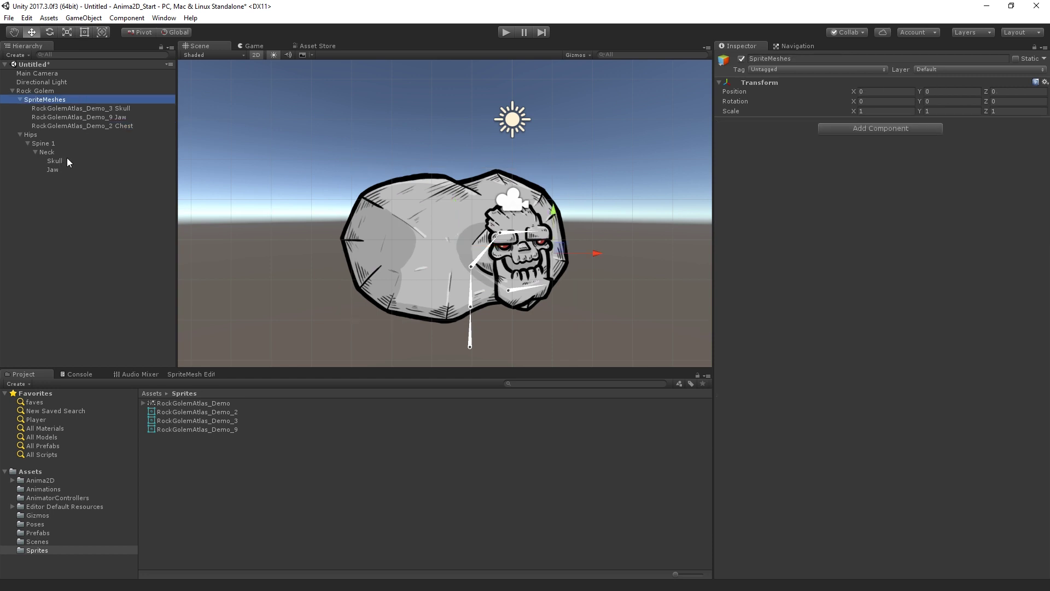
{"action": "left_click", "coordinate": [65, 142]}
{"action": "left_click", "coordinate": [469, 307]}
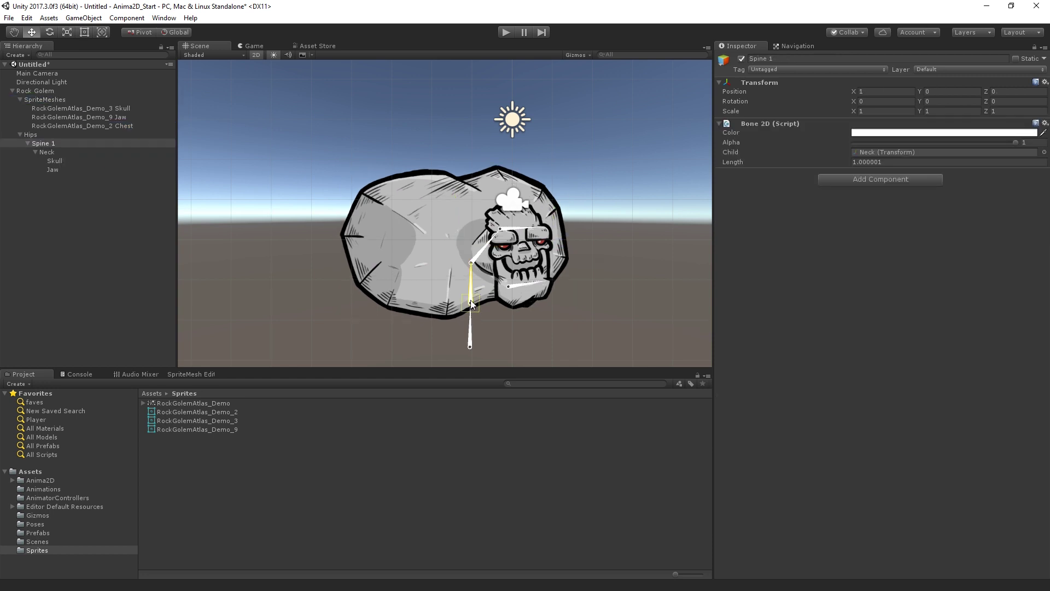
{"action": "mouse_move", "coordinate": [469, 307]}
{"action": "left_mouse_down"}
{"action": "mouse_move", "coordinate": [471, 294]}
{"action": "mouse_move", "coordinate": [473, 304]}
{"action": "left_mouse_up"}
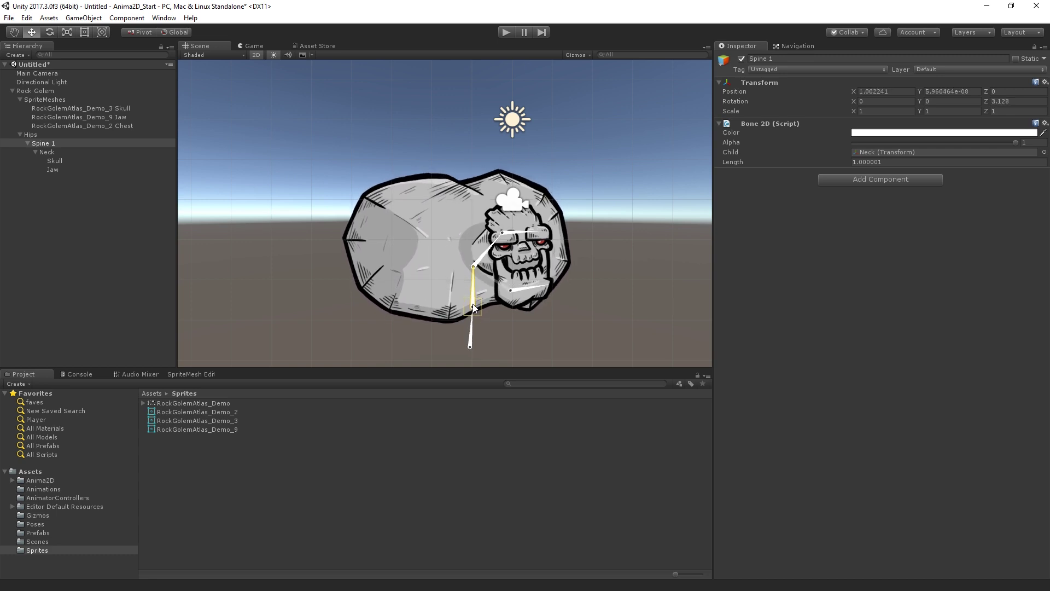
Step: Assign the Skull bone to the RockGolemAtlas_Demo_3 Skull sprite mesh using Set bones
{"action": "left_click", "coordinate": [77, 159]}
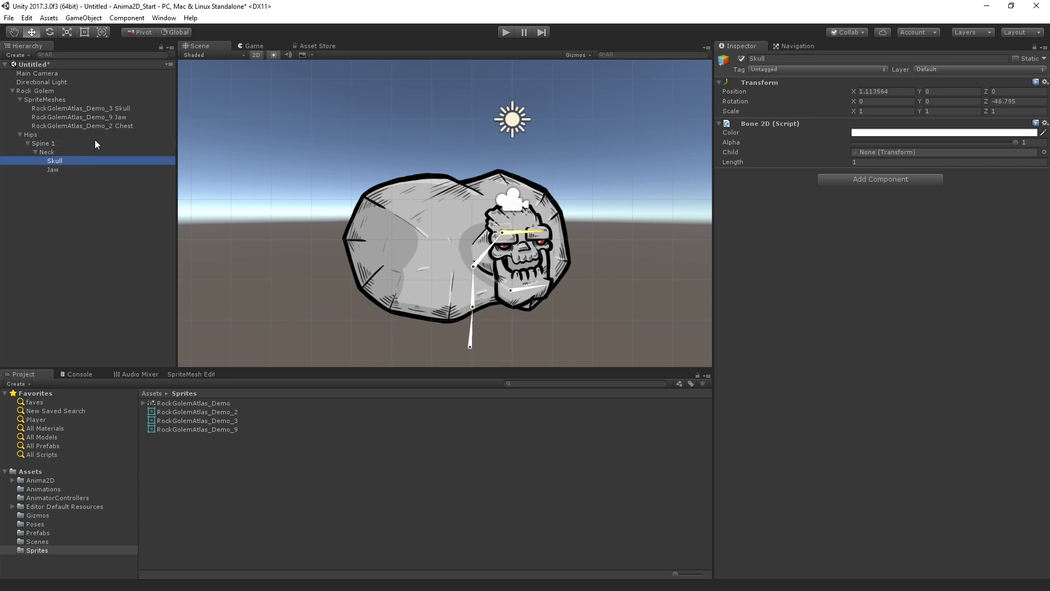
{"action": "left_click", "coordinate": [114, 108]}
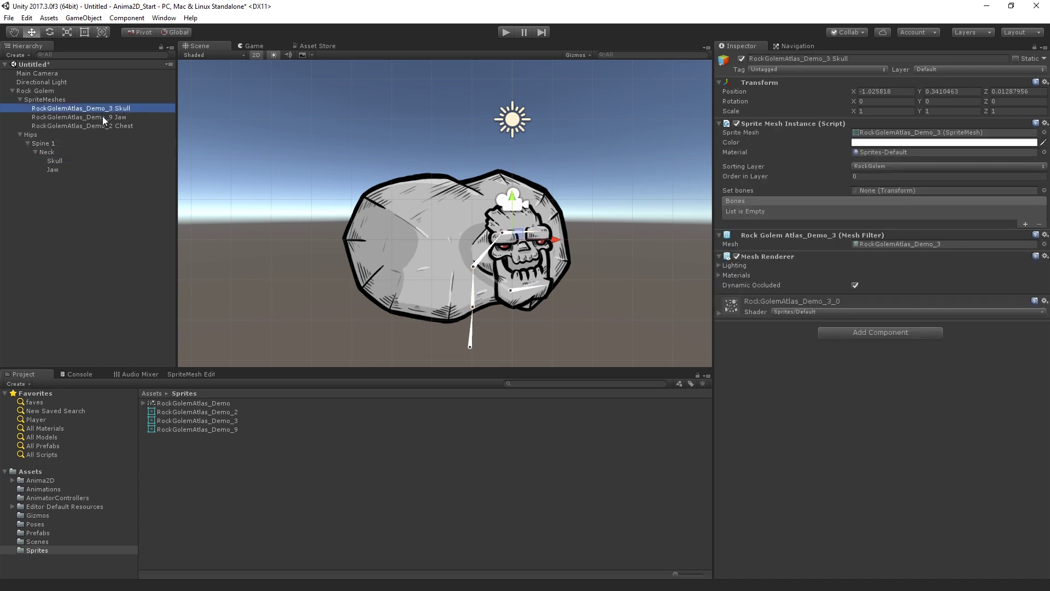
{"action": "left_click_drag", "start_coordinate": [57, 162], "coordinate": [881, 190]}
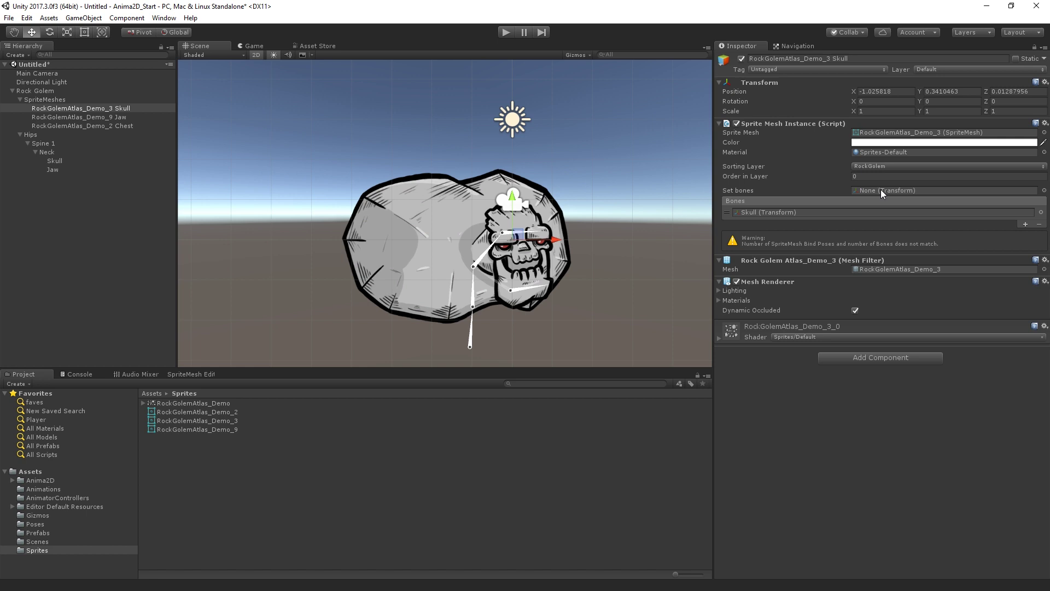
Step: Show the skull mesh in the SpriteMesh Editor, bind it to the Skull bone and apply the changes
{"action": "left_click", "coordinate": [164, 17]}
{"action": "mouse_move", "coordinate": [209, 54]}
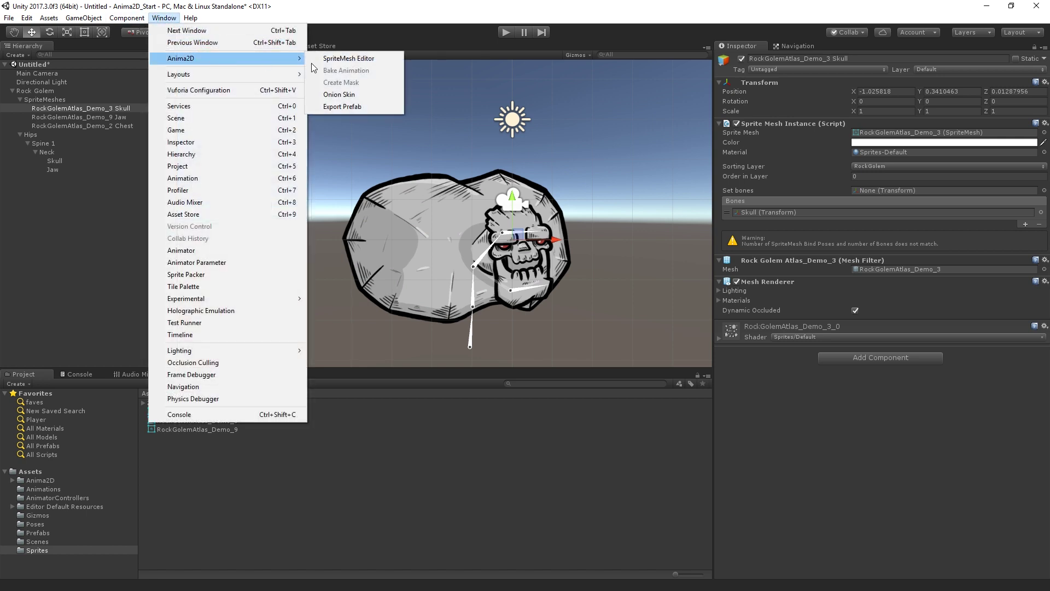
{"action": "left_click", "coordinate": [339, 59]}
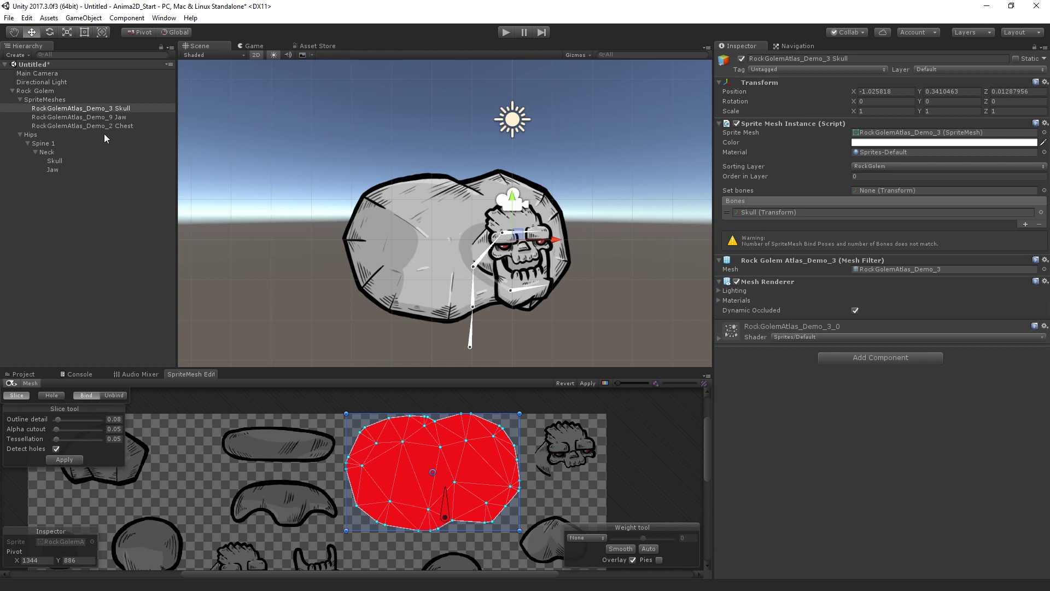
{"action": "left_click", "coordinate": [116, 111]}
{"action": "left_click", "coordinate": [121, 117]}
{"action": "left_click", "coordinate": [124, 108]}
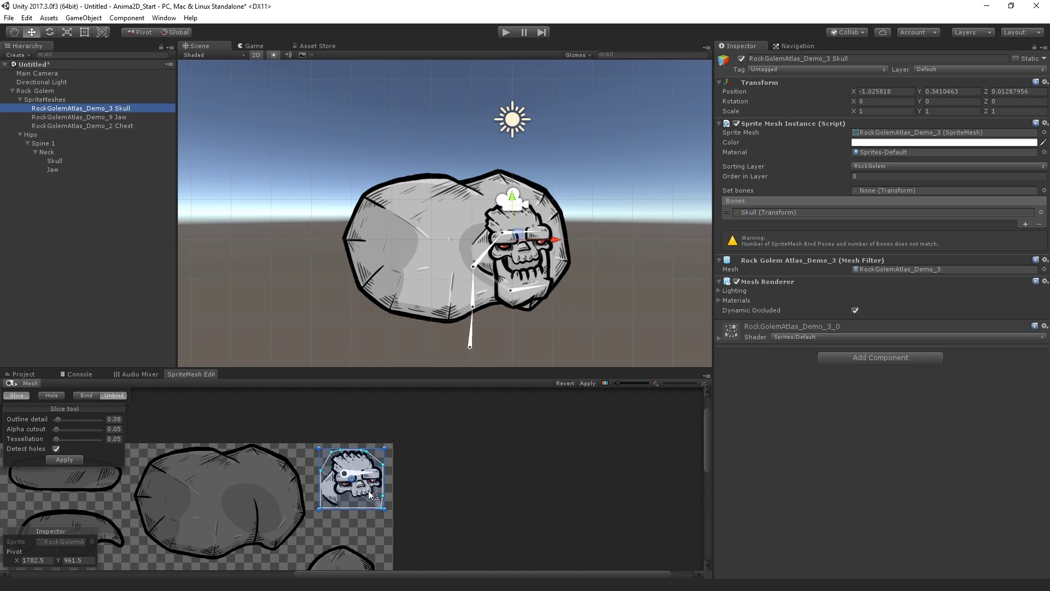
{"action": "left_click", "coordinate": [87, 395]}
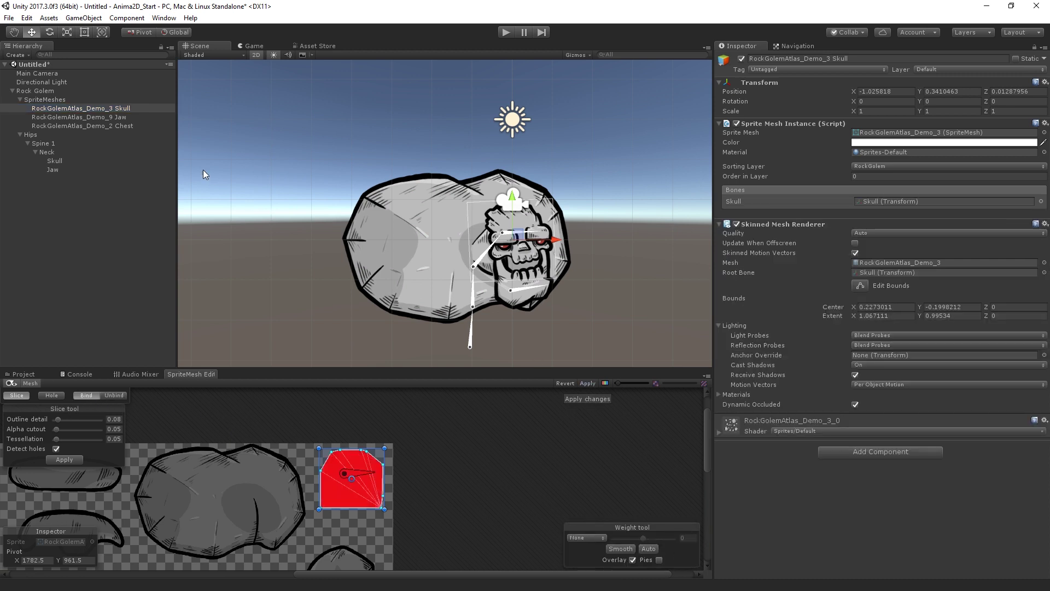
Step: Assign the Jaw bone to the RockGolemAtlas_Demo_9 Jaw sprite mesh using Set bones, bind it and apply the changes
{"action": "left_click", "coordinate": [116, 117]}
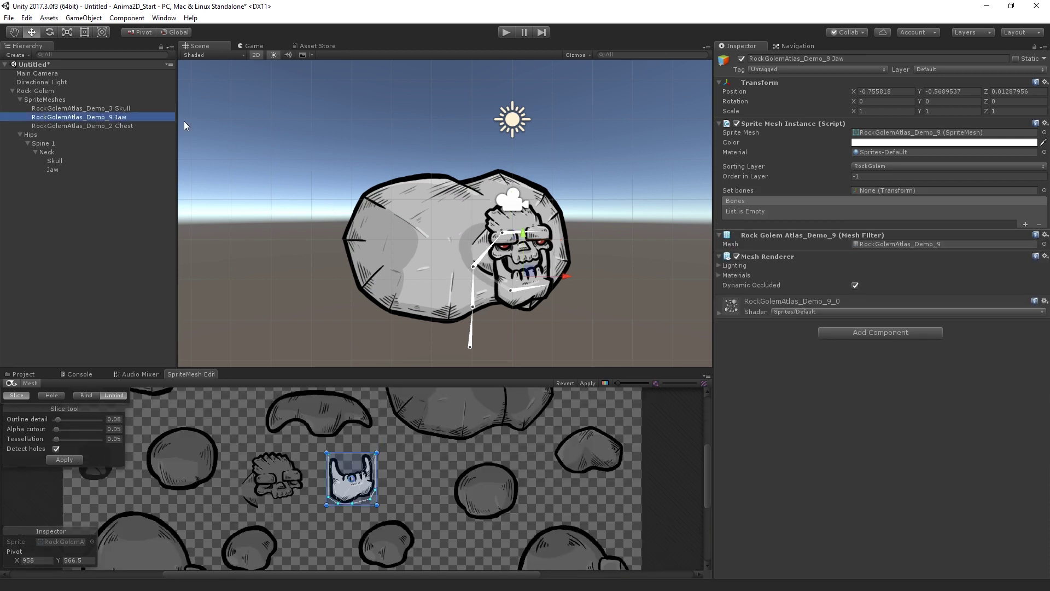
{"action": "left_click_drag", "start_coordinate": [60, 174], "coordinate": [888, 193]}
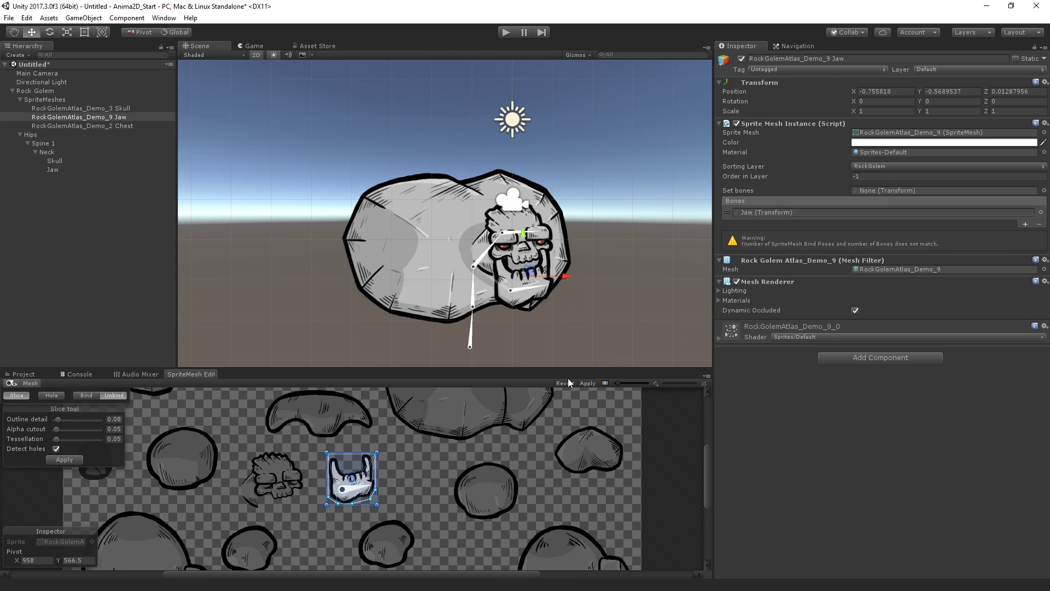
{"action": "left_click", "coordinate": [87, 395]}
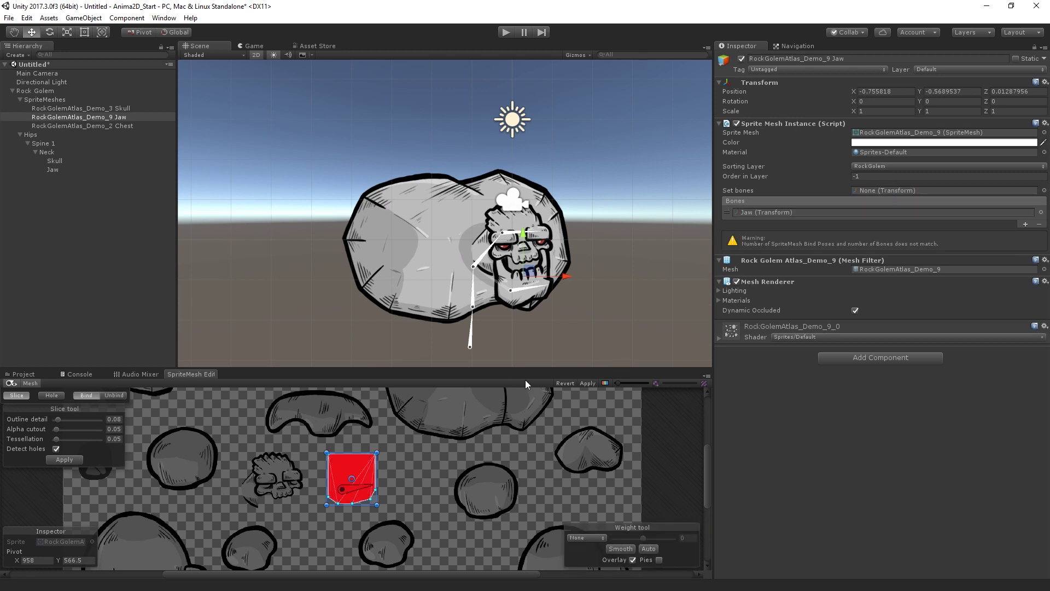
{"action": "left_click", "coordinate": [589, 381]}
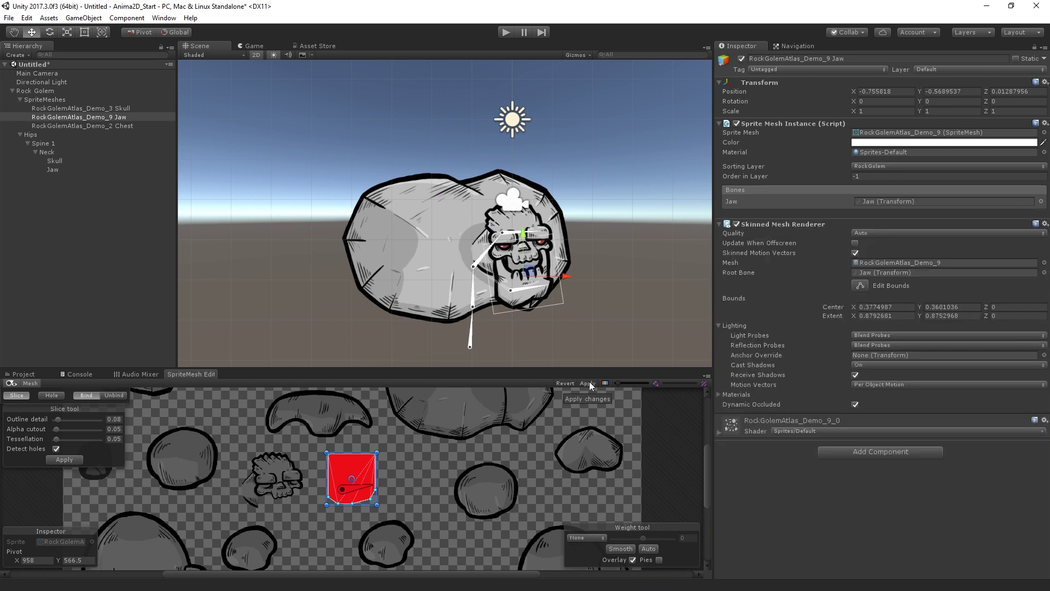
Step: Rotate the Hips, Neck and Jaw bones slightly in the scene to test how the bound meshes follow
{"action": "mouse_move", "coordinate": [471, 344]}
{"action": "left_mouse_down"}
{"action": "mouse_move", "coordinate": [457, 333]}
{"action": "mouse_move", "coordinate": [492, 336]}
{"action": "mouse_move", "coordinate": [470, 340]}
{"action": "left_mouse_up"}
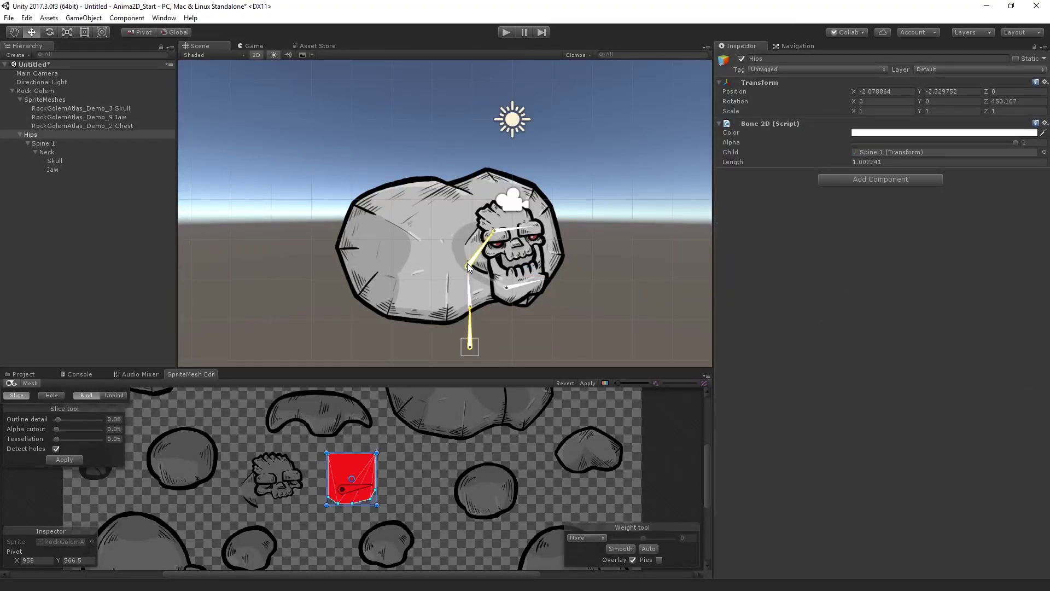
{"action": "left_click_drag", "start_coordinate": [471, 269], "coordinate": [488, 247]}
{"action": "left_click", "coordinate": [488, 247]}
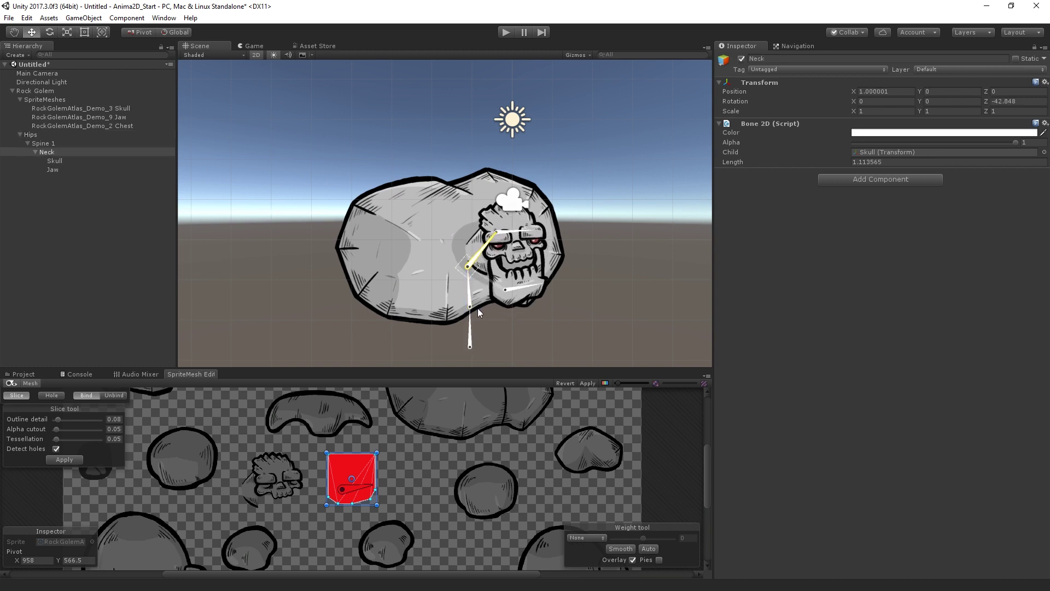
{"action": "mouse_move", "coordinate": [502, 286]}
{"action": "left_mouse_down"}
{"action": "mouse_move", "coordinate": [503, 301]}
{"action": "mouse_move", "coordinate": [506, 291]}
{"action": "left_mouse_up"}
{"action": "left_click", "coordinate": [510, 288]}
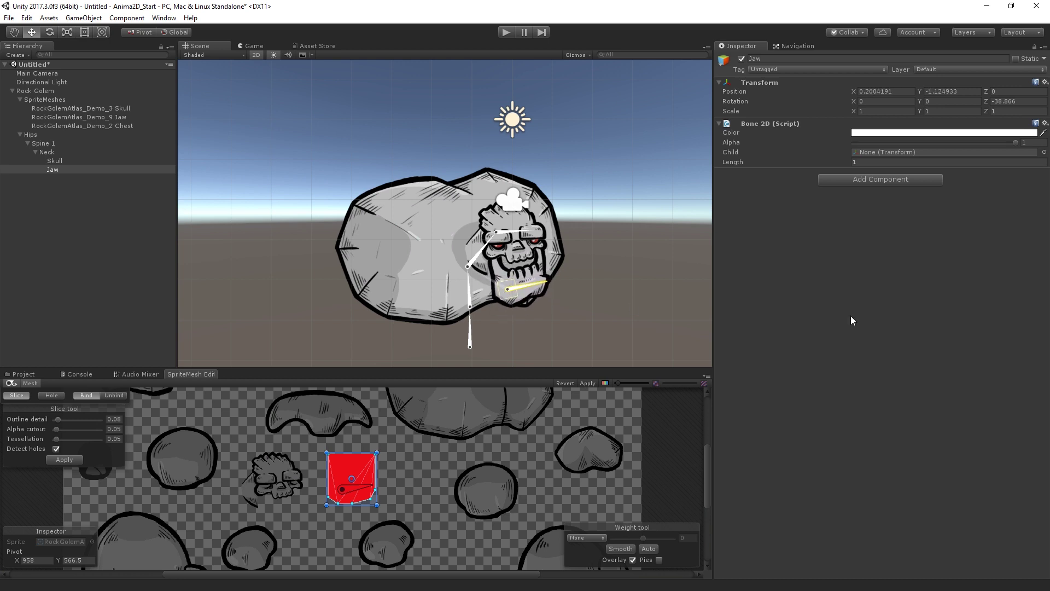